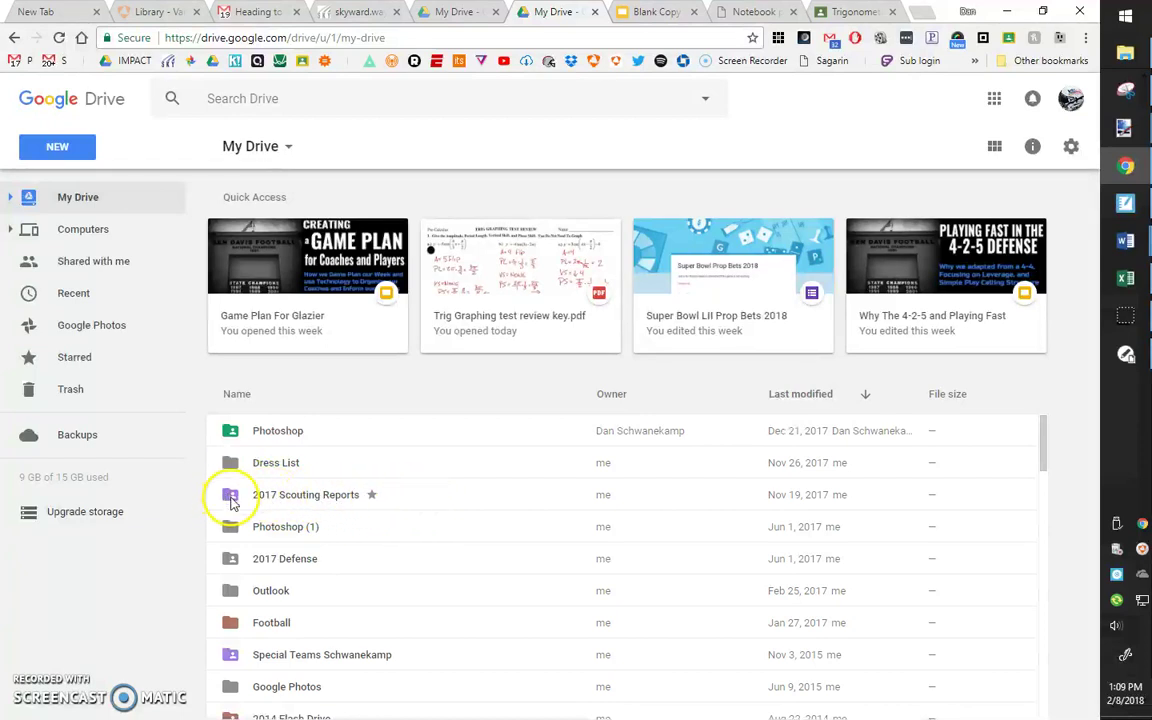
Open the 2017 Scouting Reports folder and launch the Blank Copy of Team Report presentation.
double_click(286, 500)
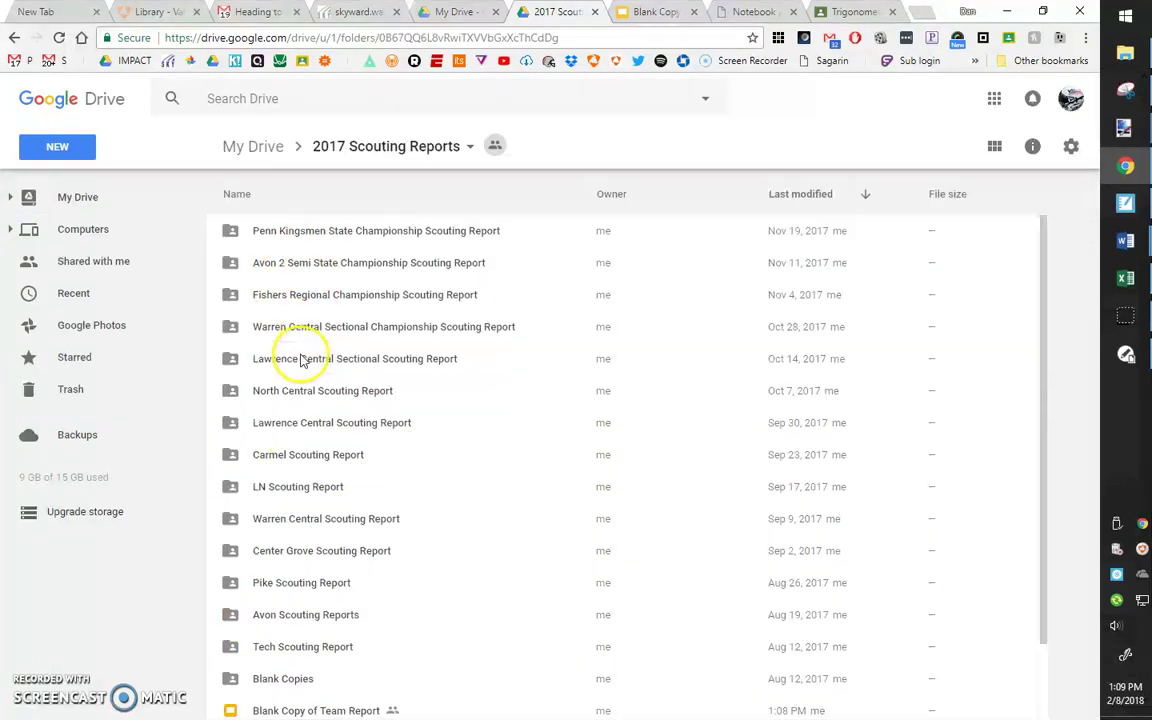
scroll(304, 410, down, 2)
scroll(312, 440, up, 2)
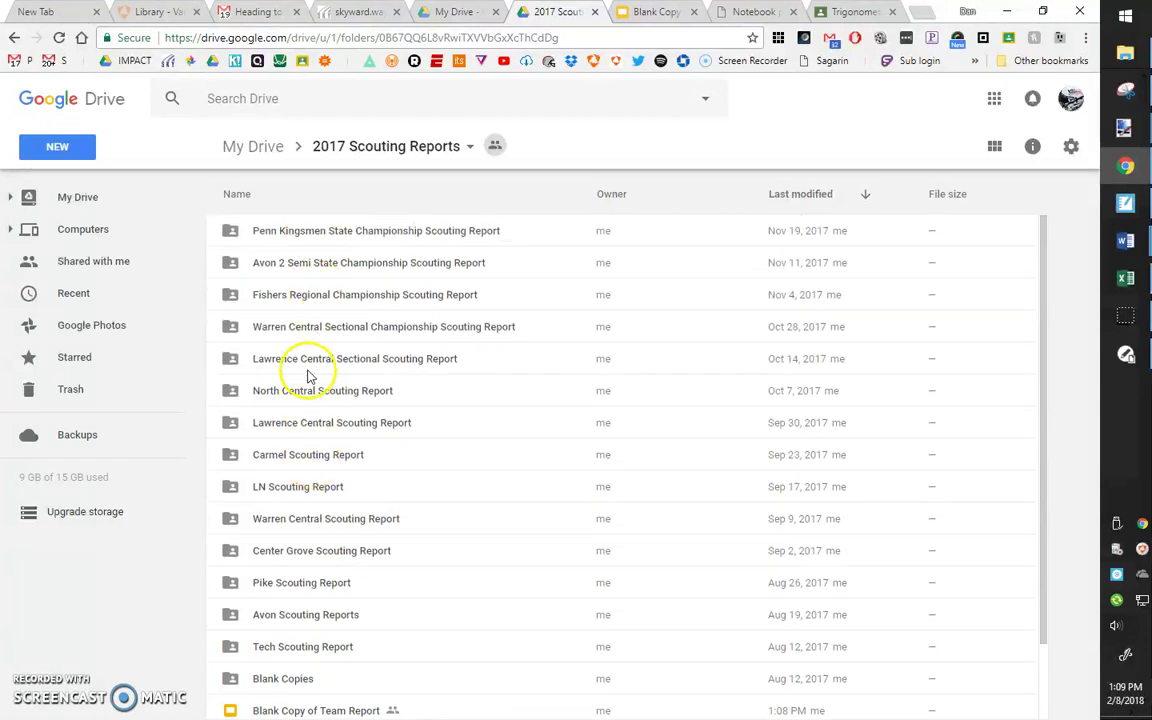
scroll(314, 476, down, 2)
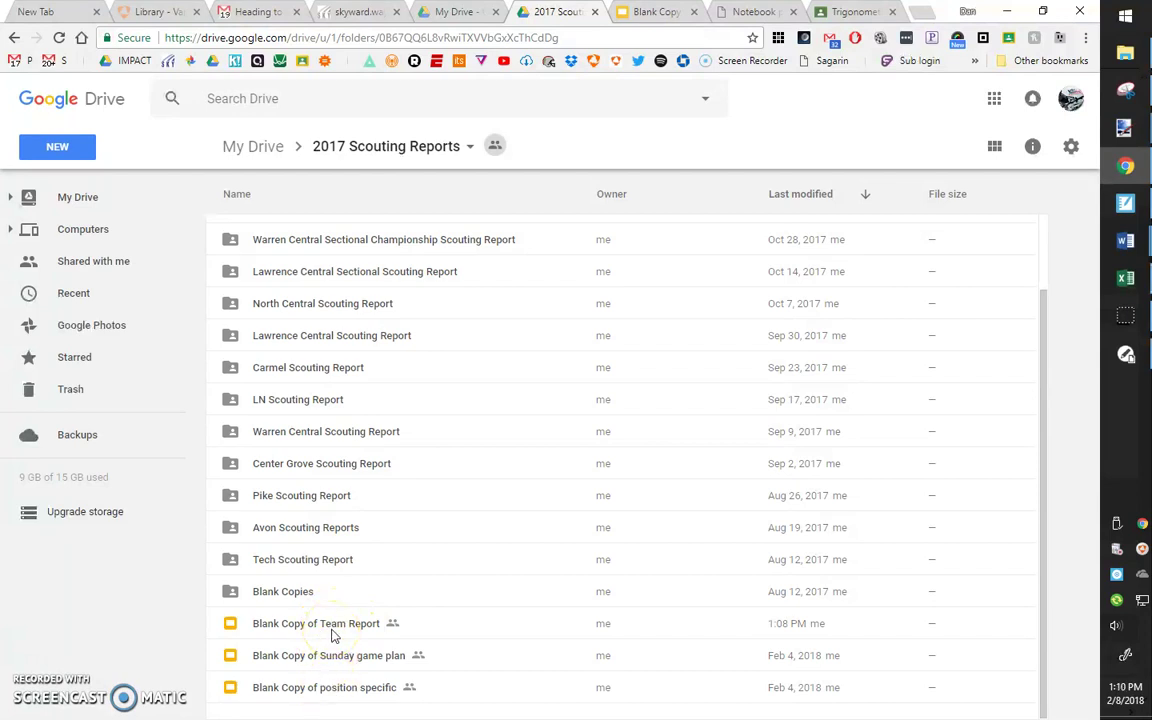
double_click(282, 625)
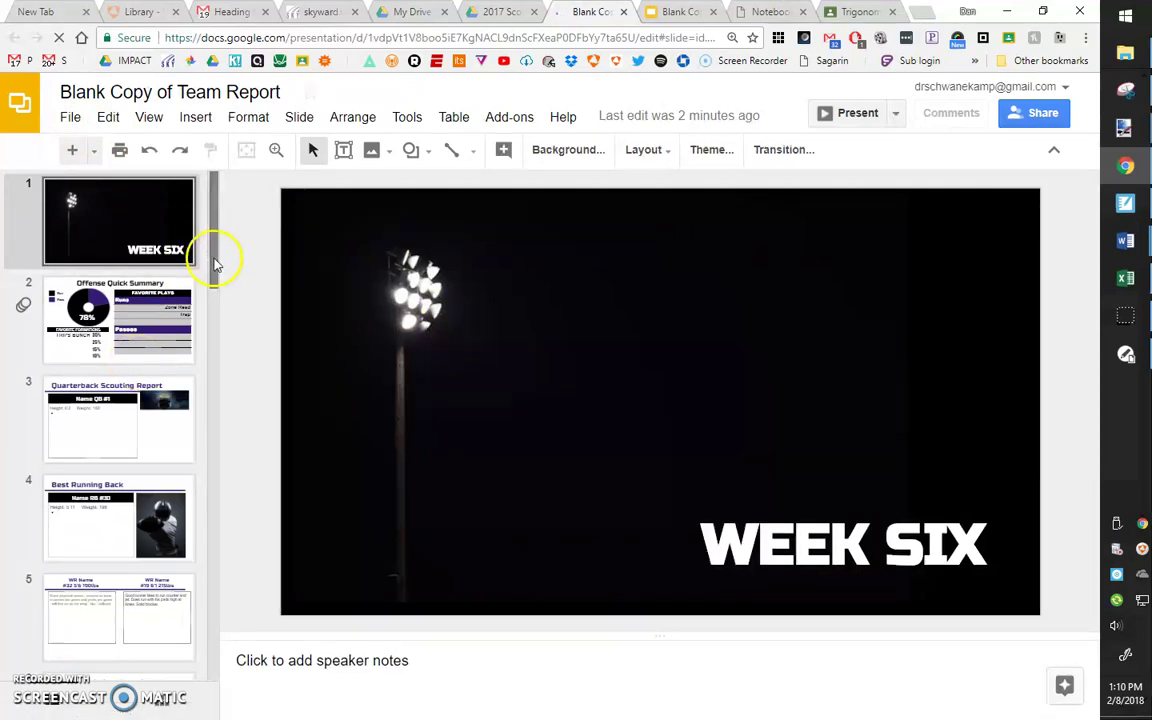
Scroll through the slide filmstrip to review the deck, then return to the top.
drag(219, 278, 200, 321)
scroll(197, 368, up, 2)
scroll(197, 380, down, 5)
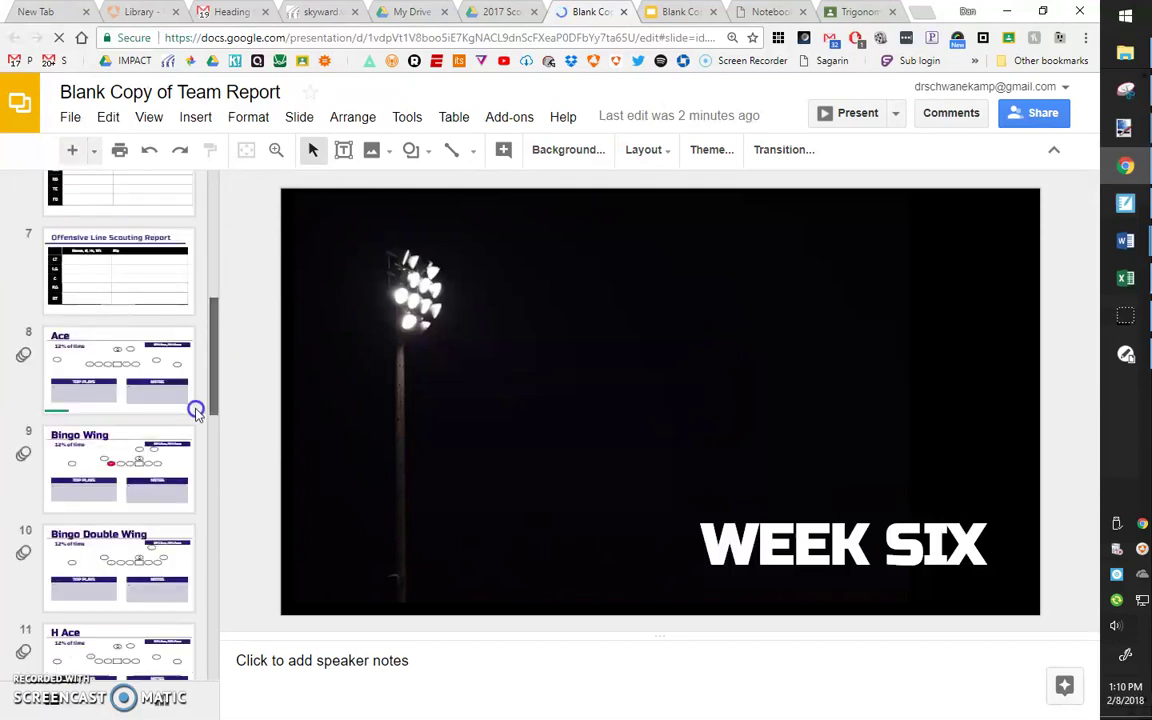
scroll(150, 370, up, 1)
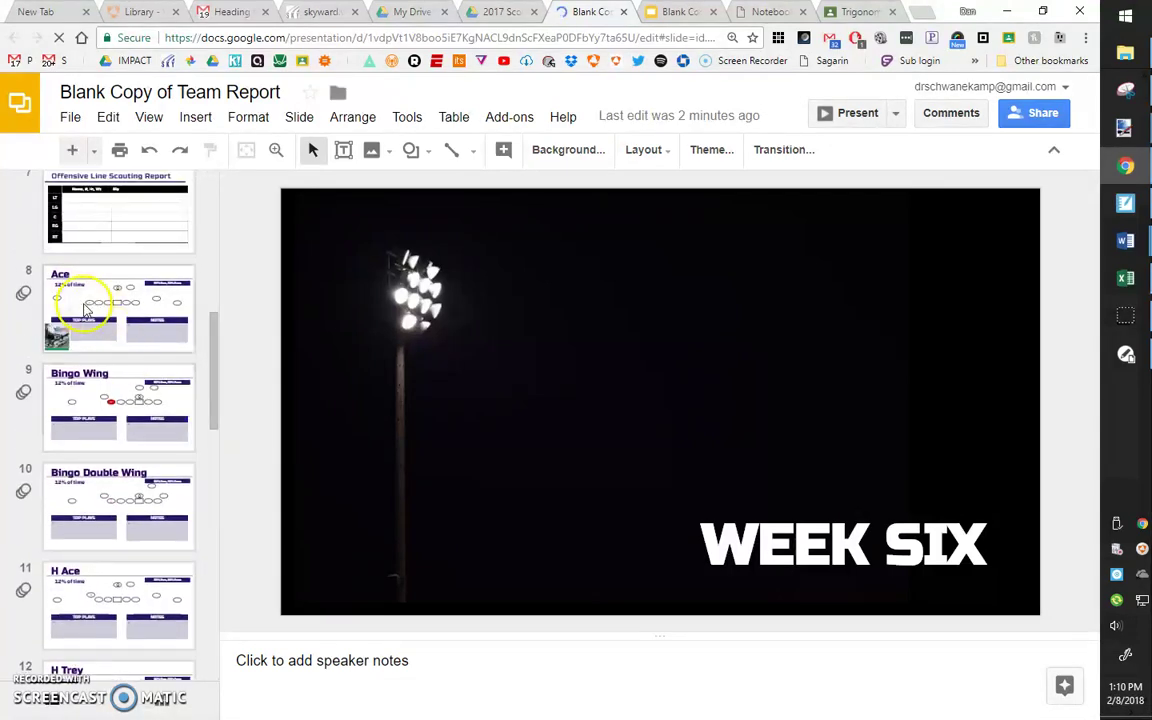
drag(213, 355, 216, 185)
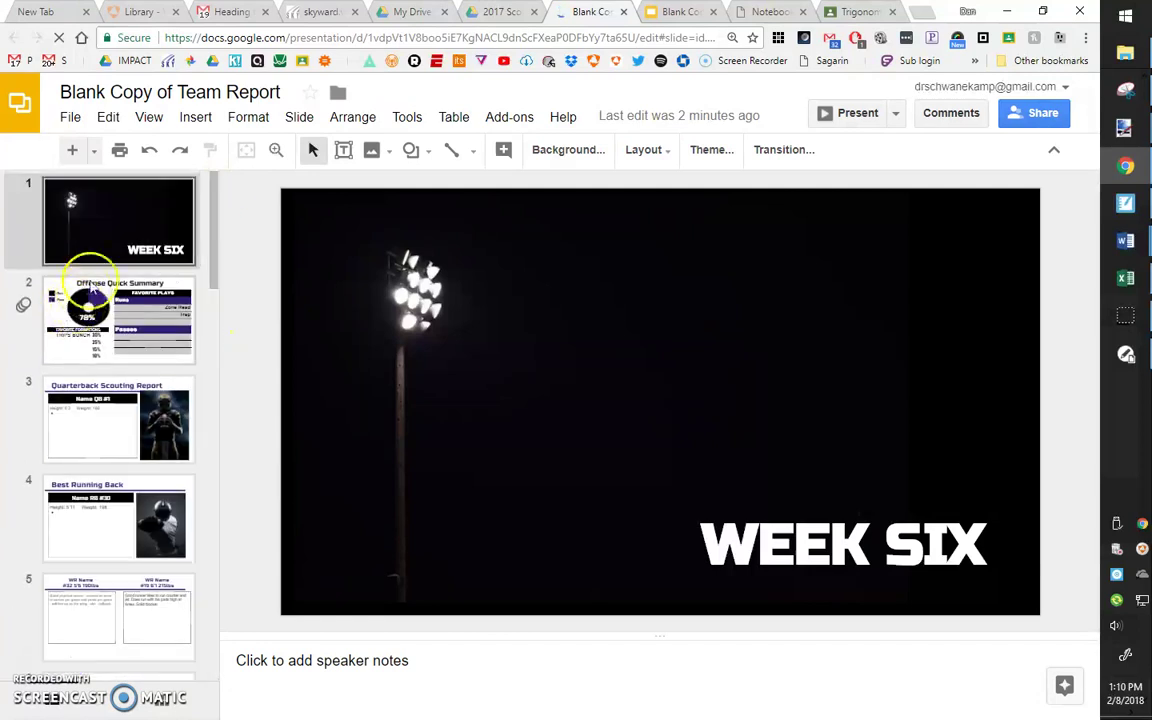
On the Offense Quick Summary slide, replace Zone Read with Iso.
click(90, 306)
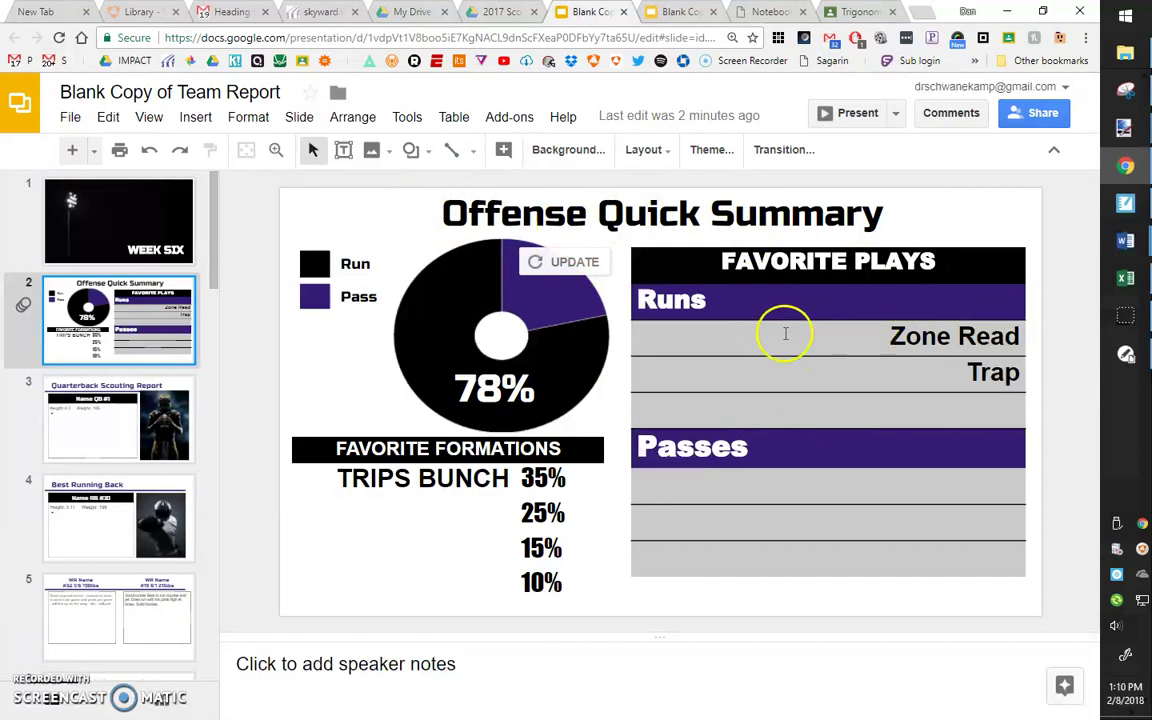
drag(884, 341, 1015, 338)
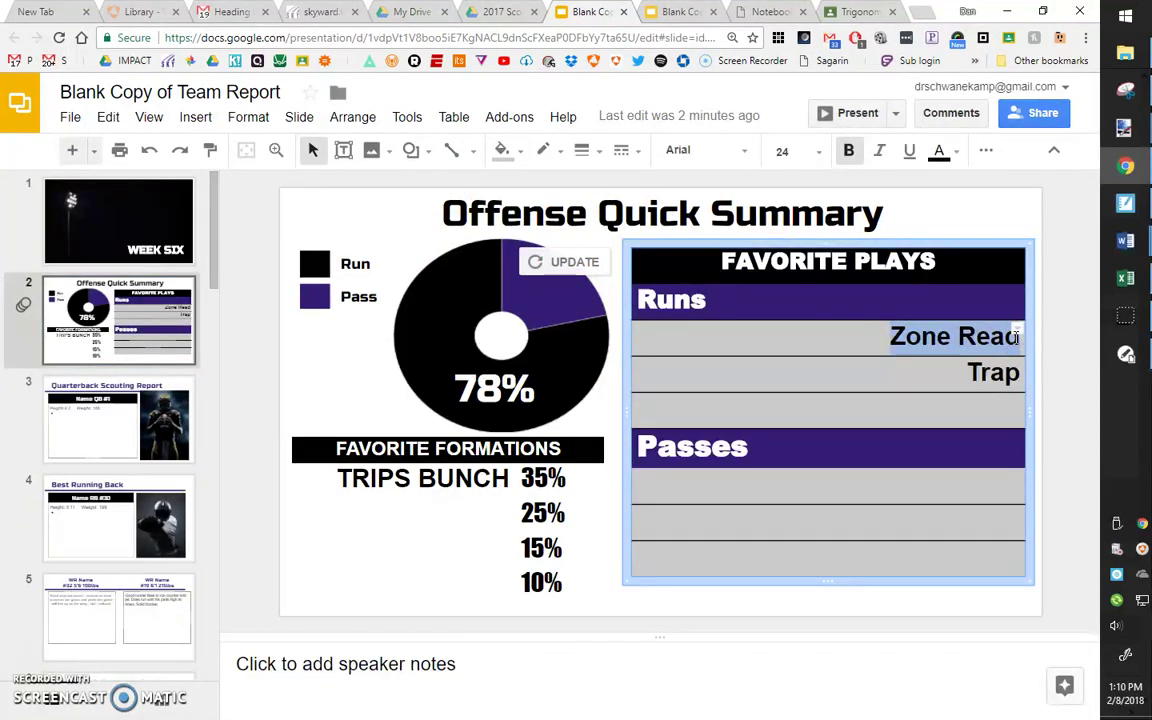
text(Iso)
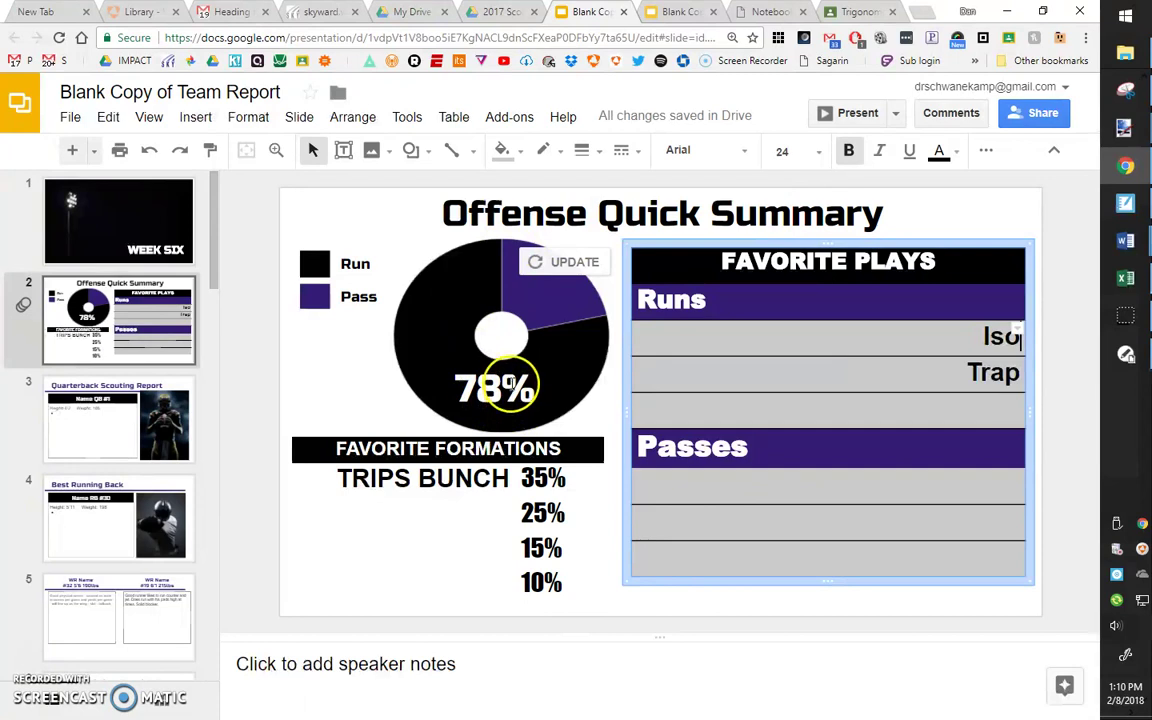
Update the linked pie chart and change its 78% label to 55%.
click(512, 386)
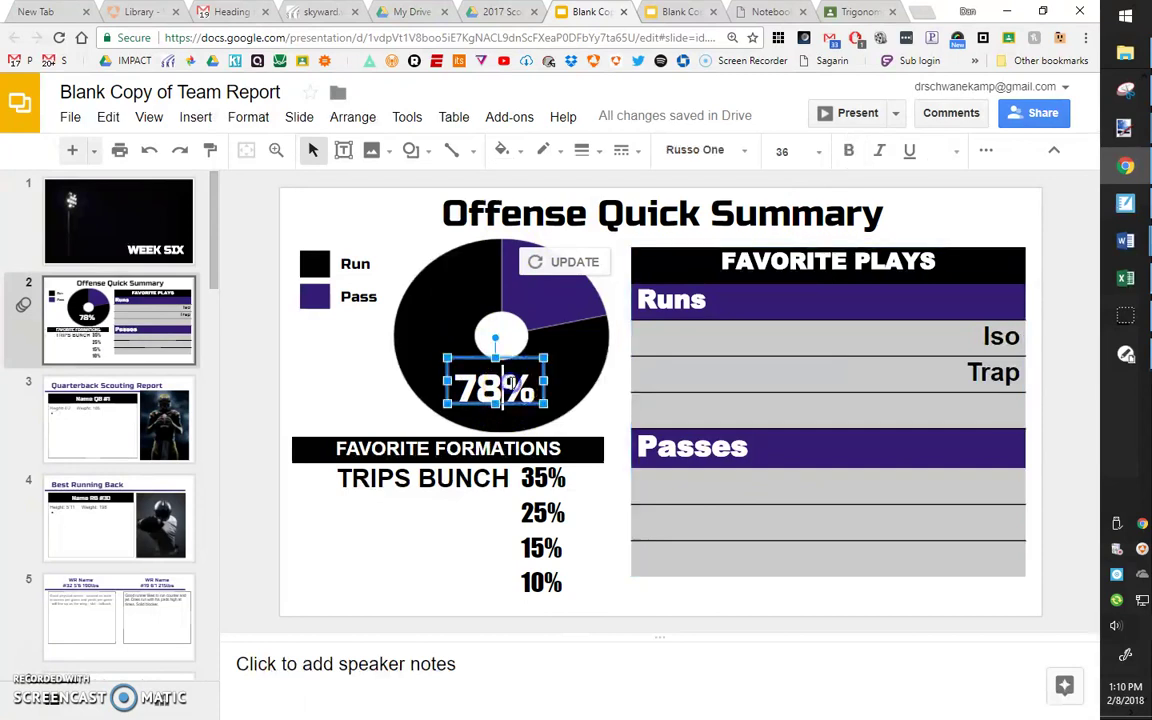
click(563, 343)
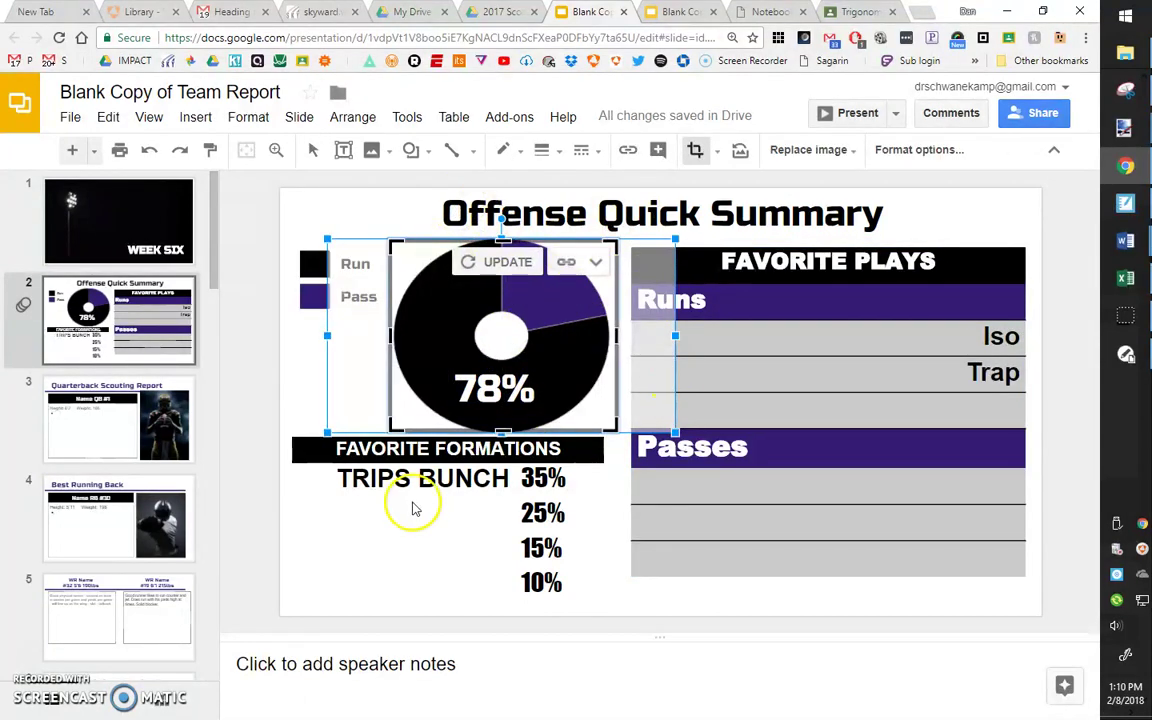
click(499, 261)
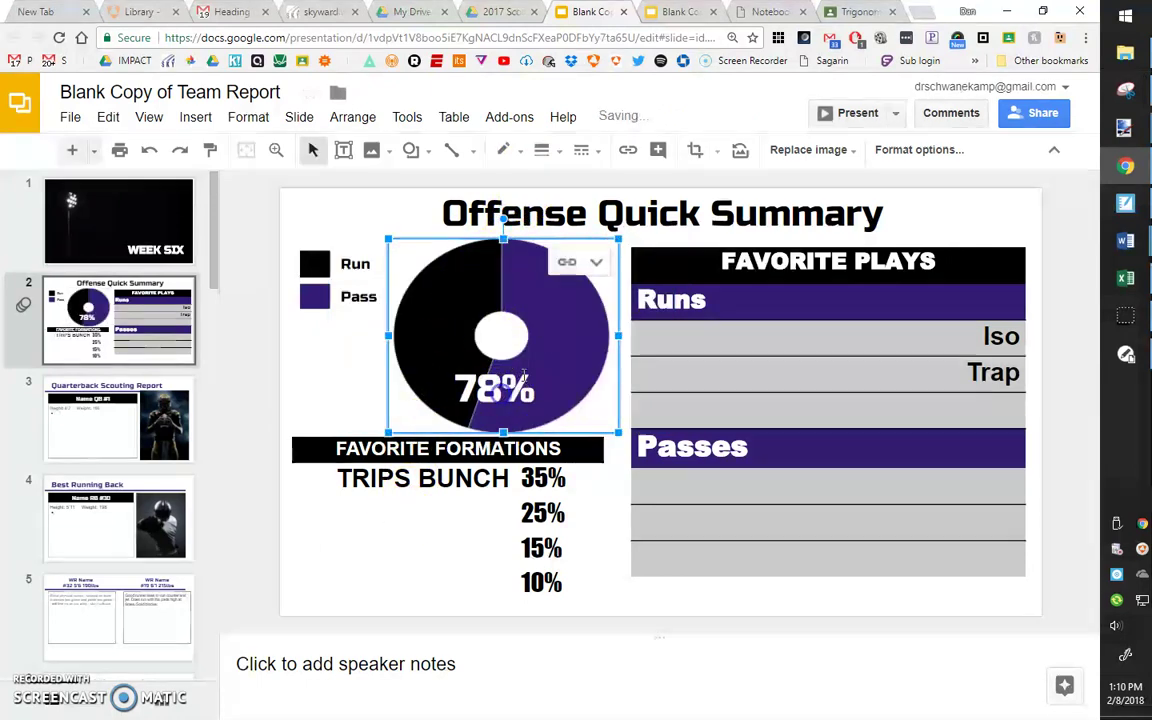
click(523, 378)
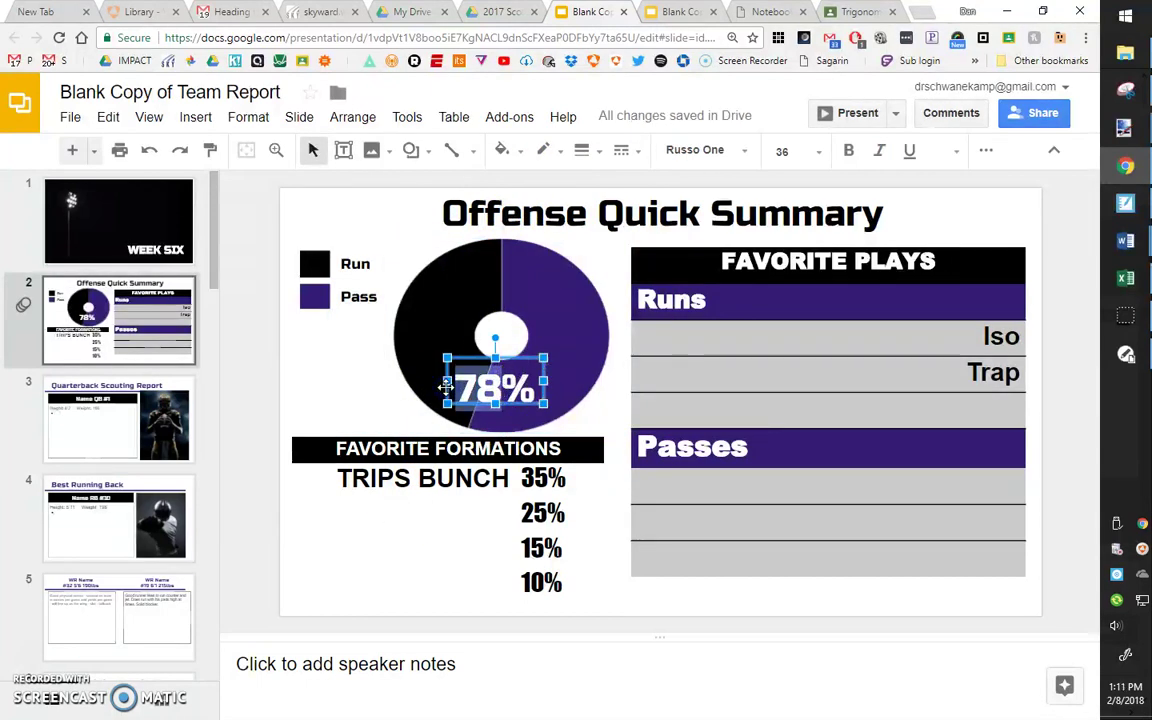
text(65)
key(BackSpace)
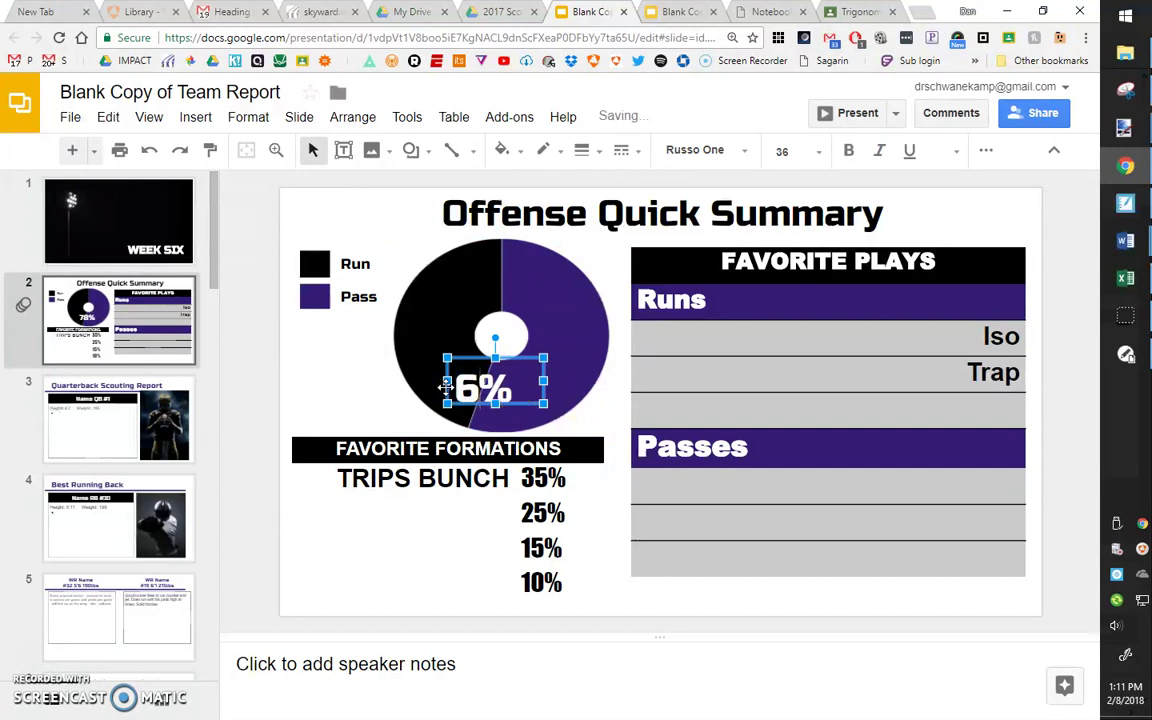
key(BackSpace)
text(55)
Check the Favorite Formations TRIPS BUNCH 35% value, then go to the Quarterback Scouting Report slide.
click(439, 515)
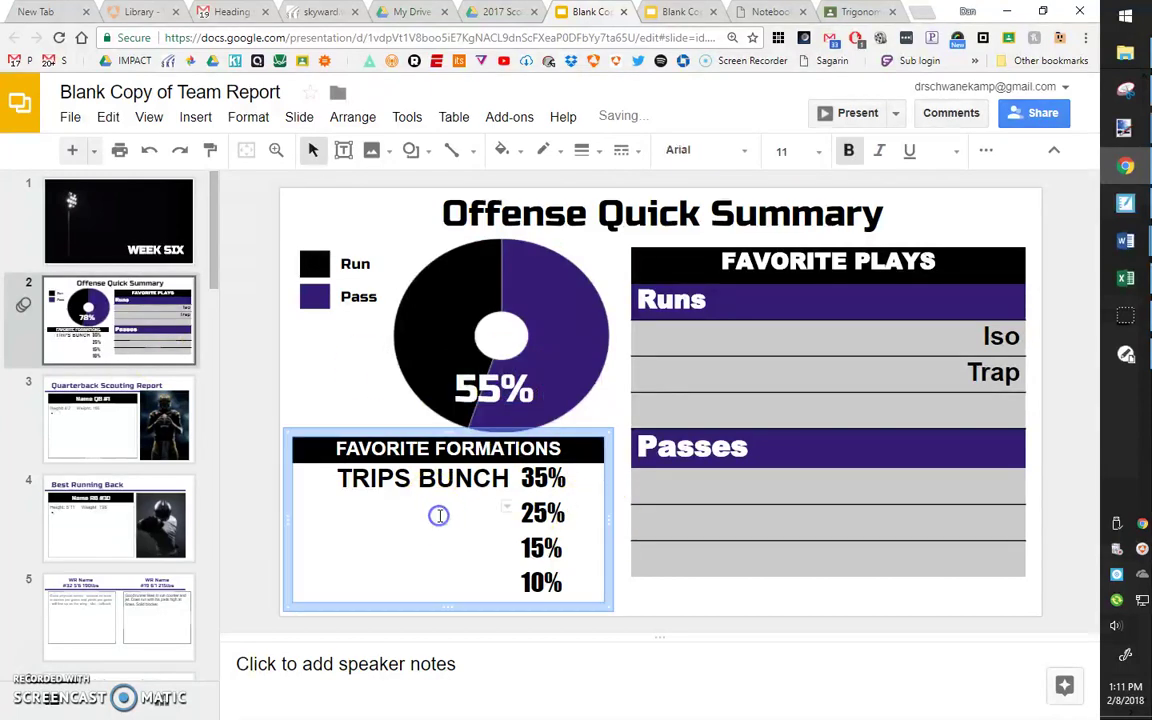
click(533, 479)
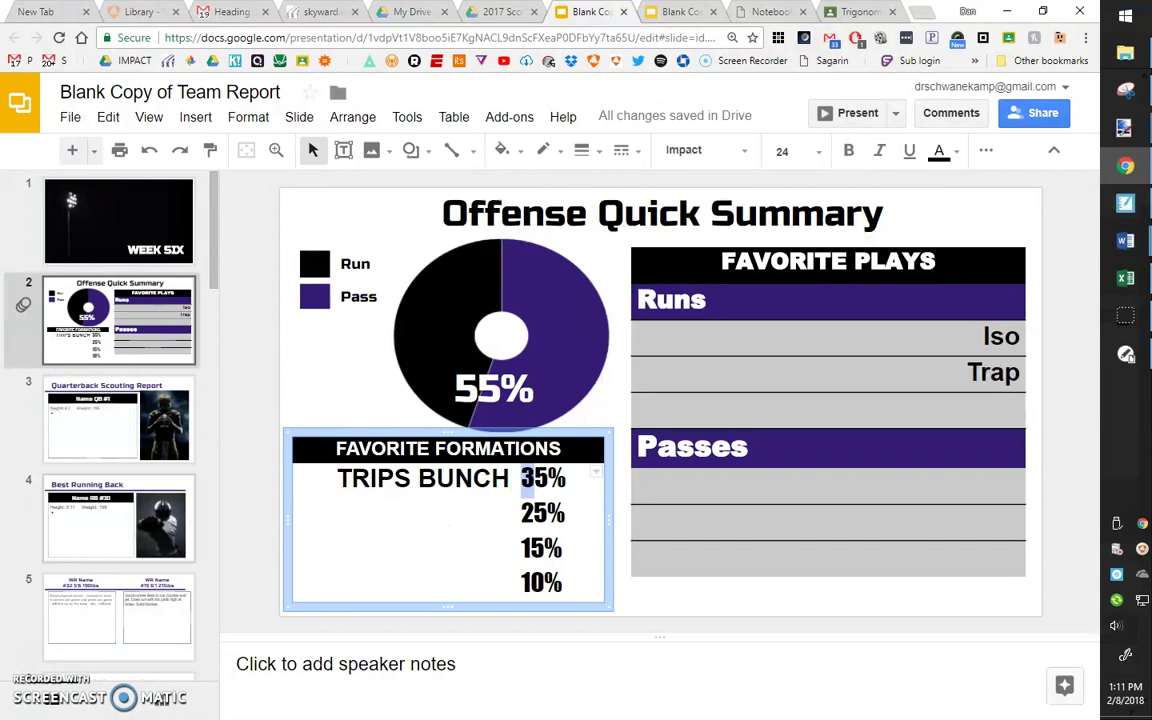
click(97, 436)
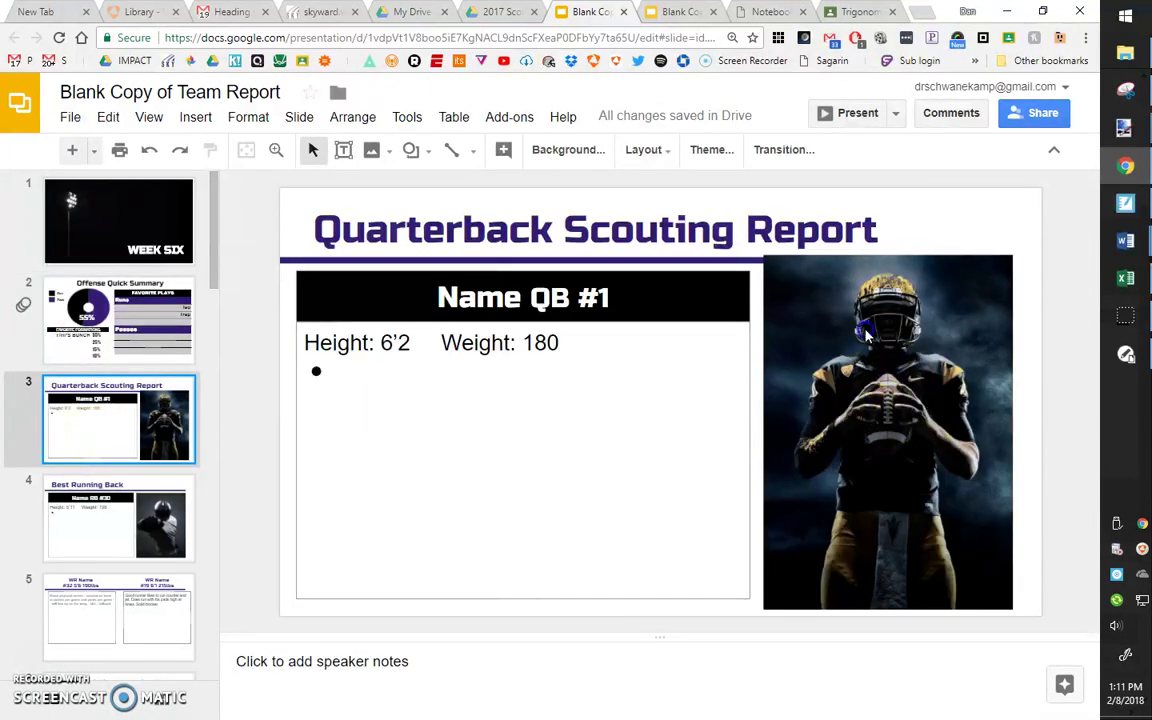
Step through the WR Name, Other Specialists and Offensive Line scouting report slides.
click(780, 294)
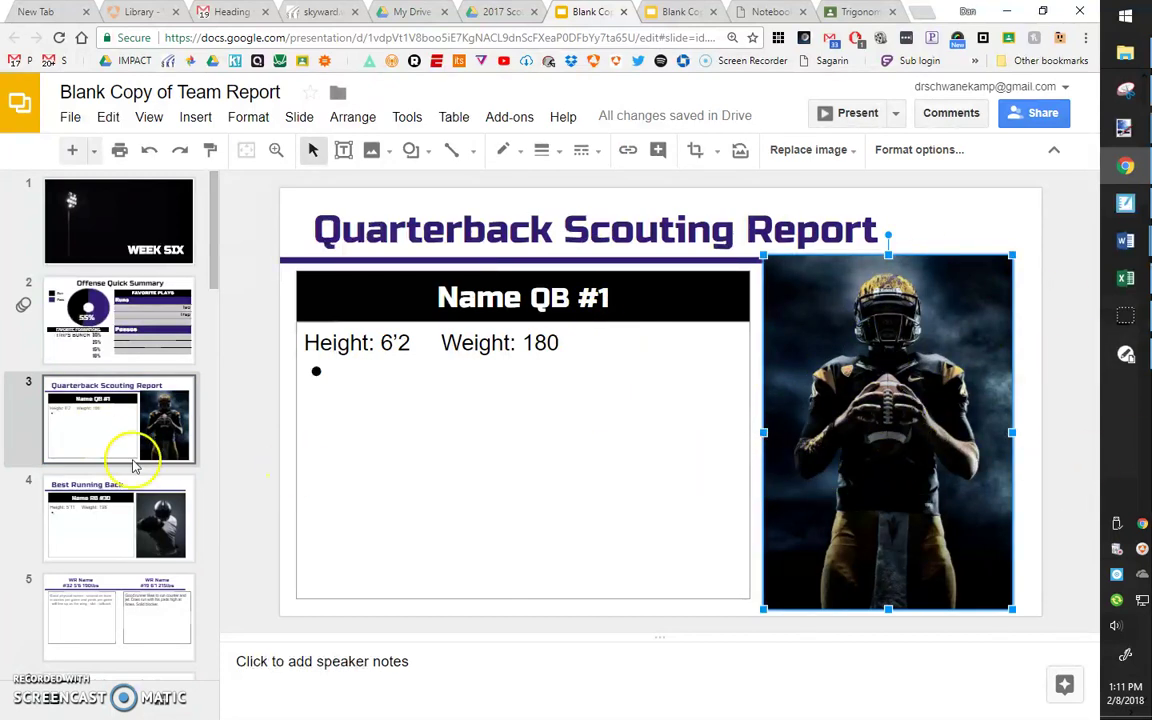
scroll(125, 463, down, 3)
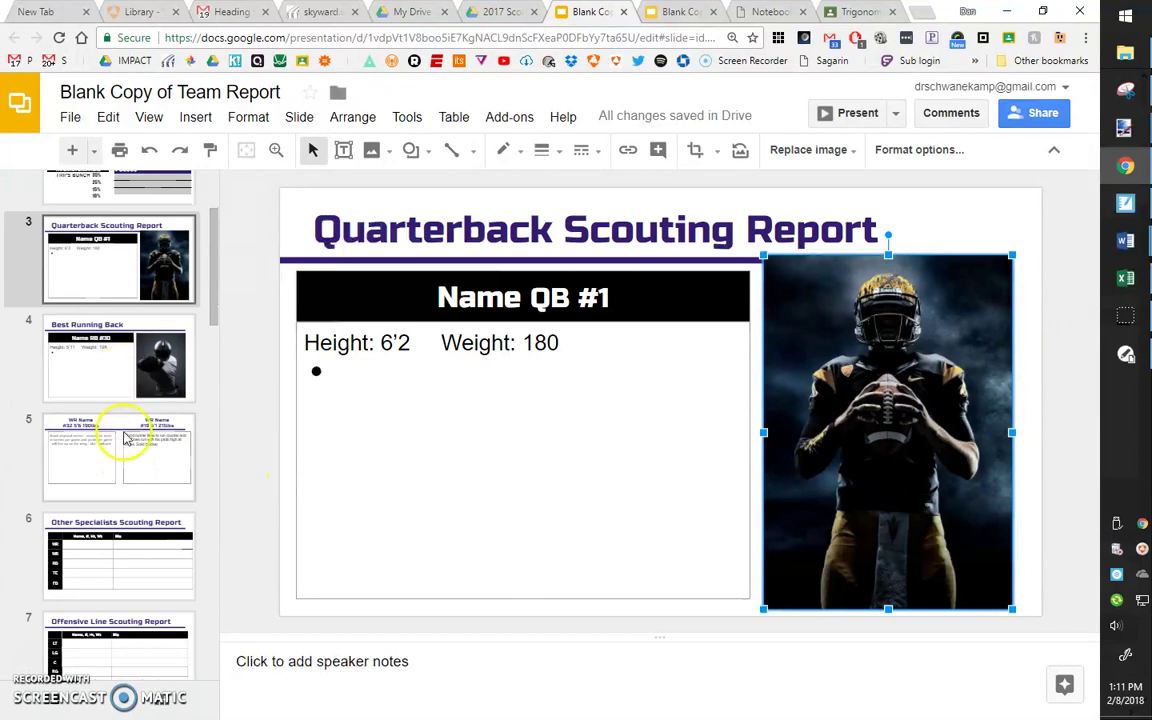
click(122, 468)
click(120, 533)
scroll(118, 530, down, 3)
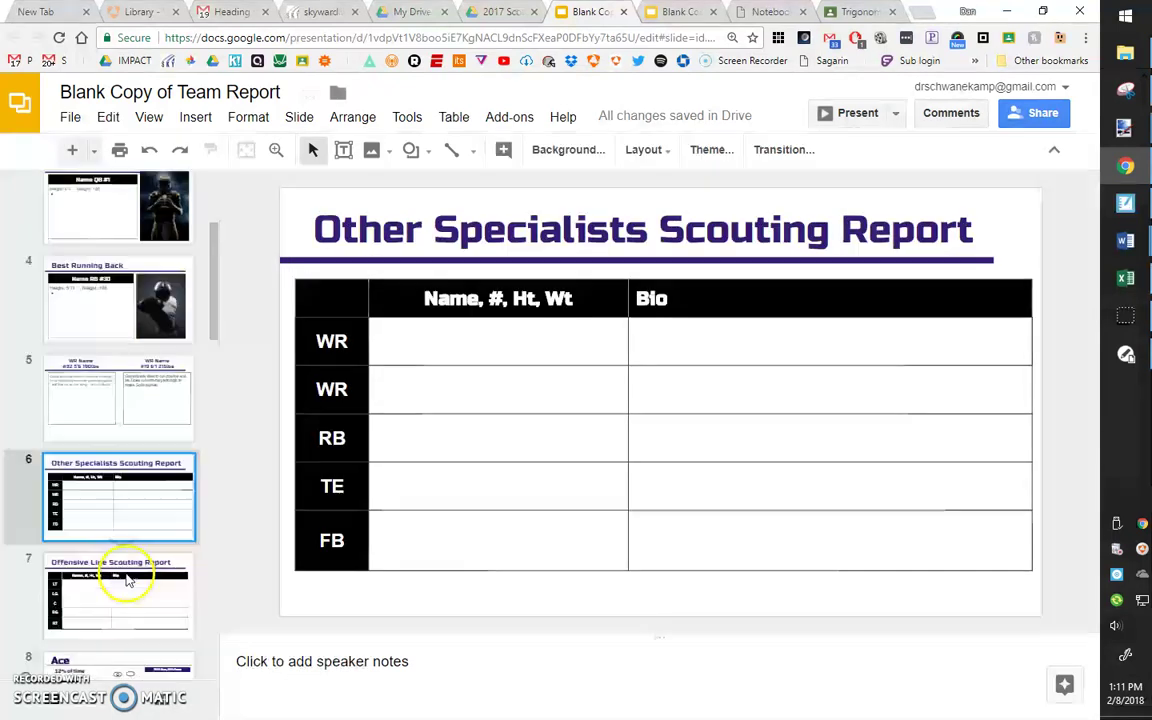
click(113, 525)
scroll(115, 530, down, 3)
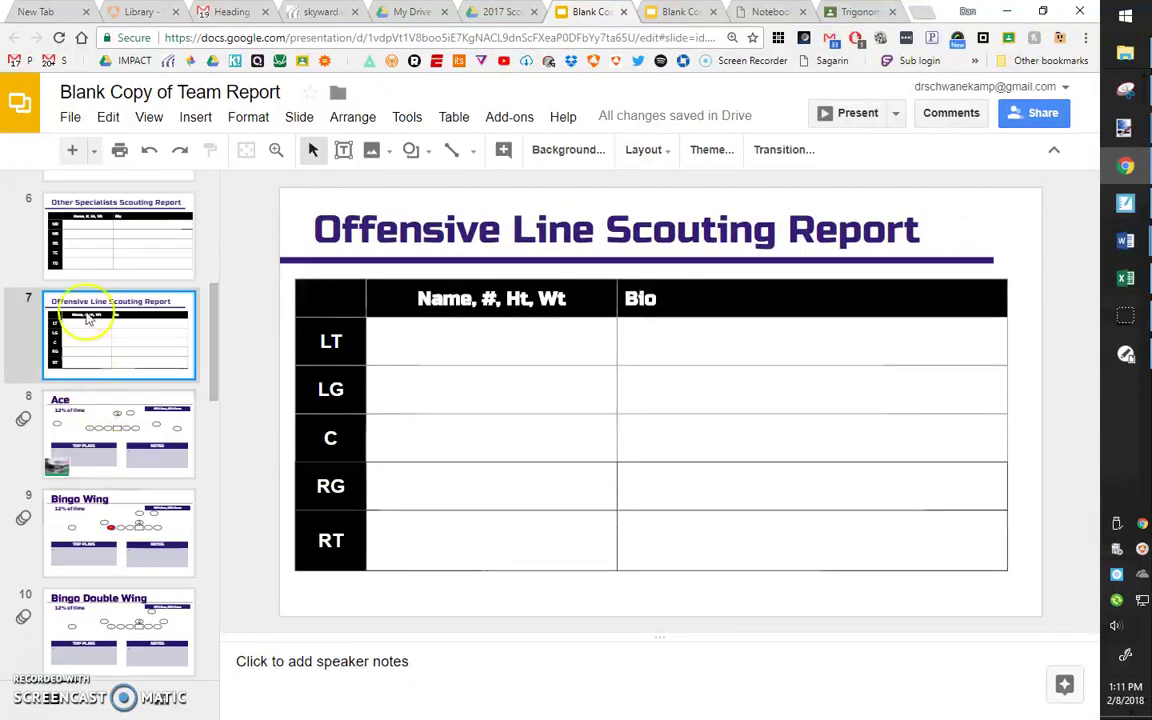
Browse the Ace, Pro Gun, Pro Wing, Pro Double Wing and Pro Slot formation slides, ending on slide 17, Shoot.
click(107, 420)
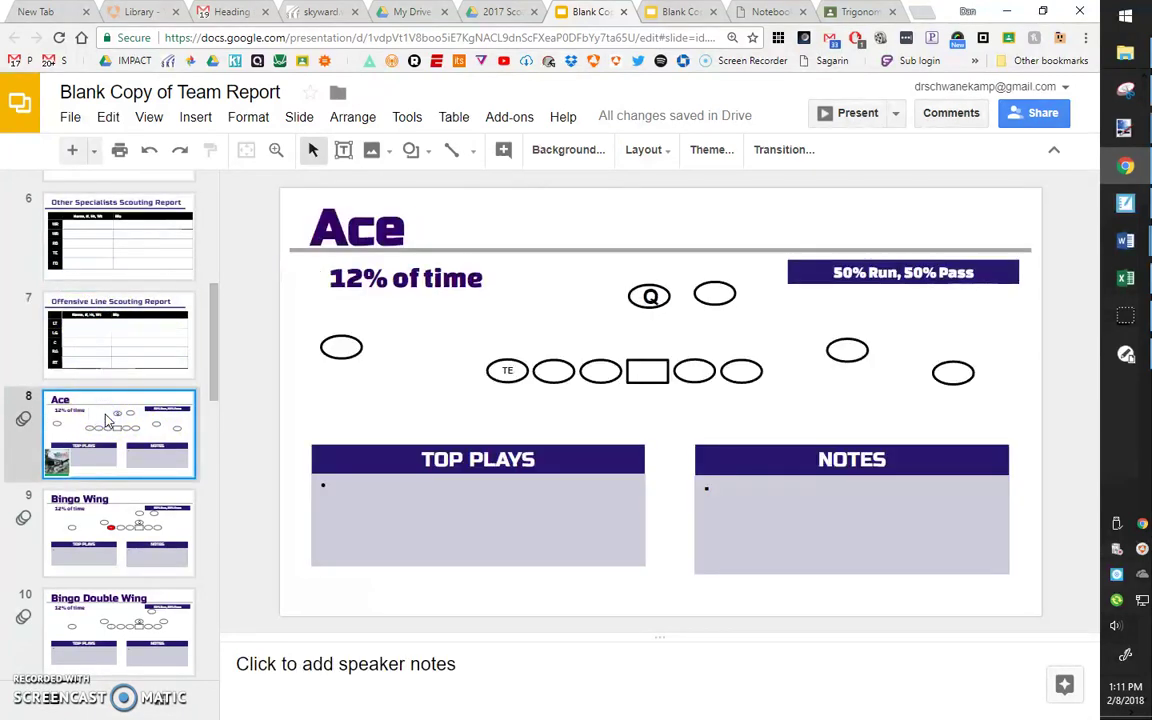
drag(211, 352, 206, 442)
click(106, 420)
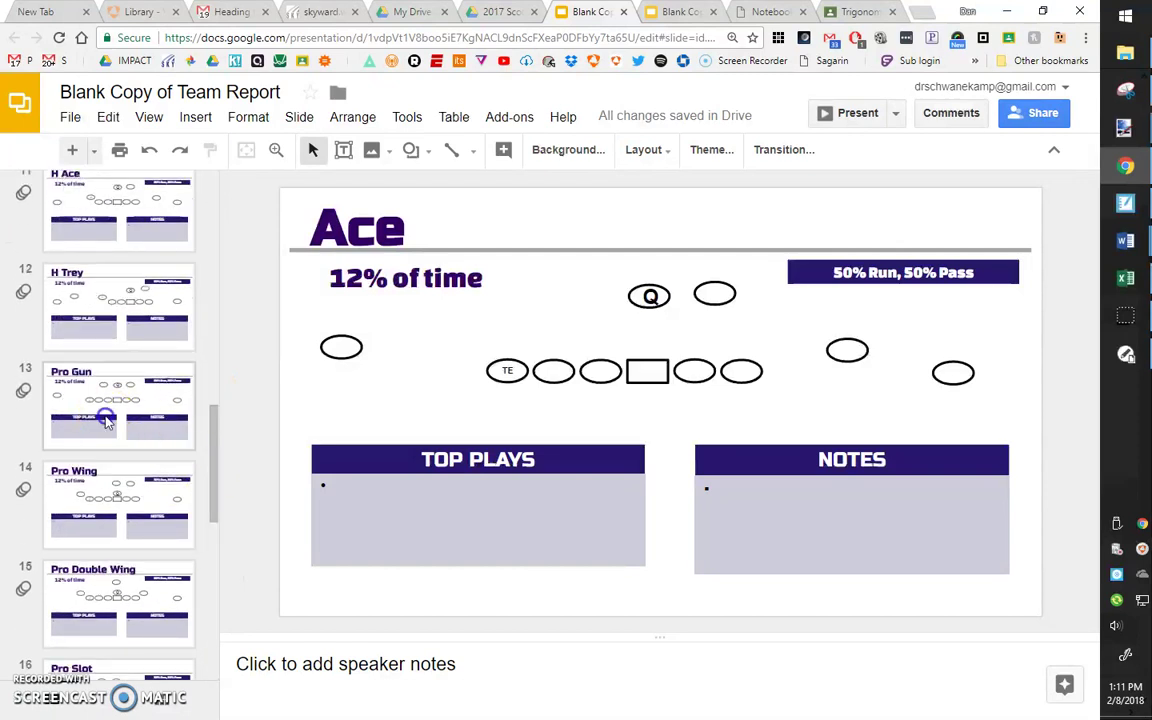
click(100, 465)
scroll(112, 588, down, 1)
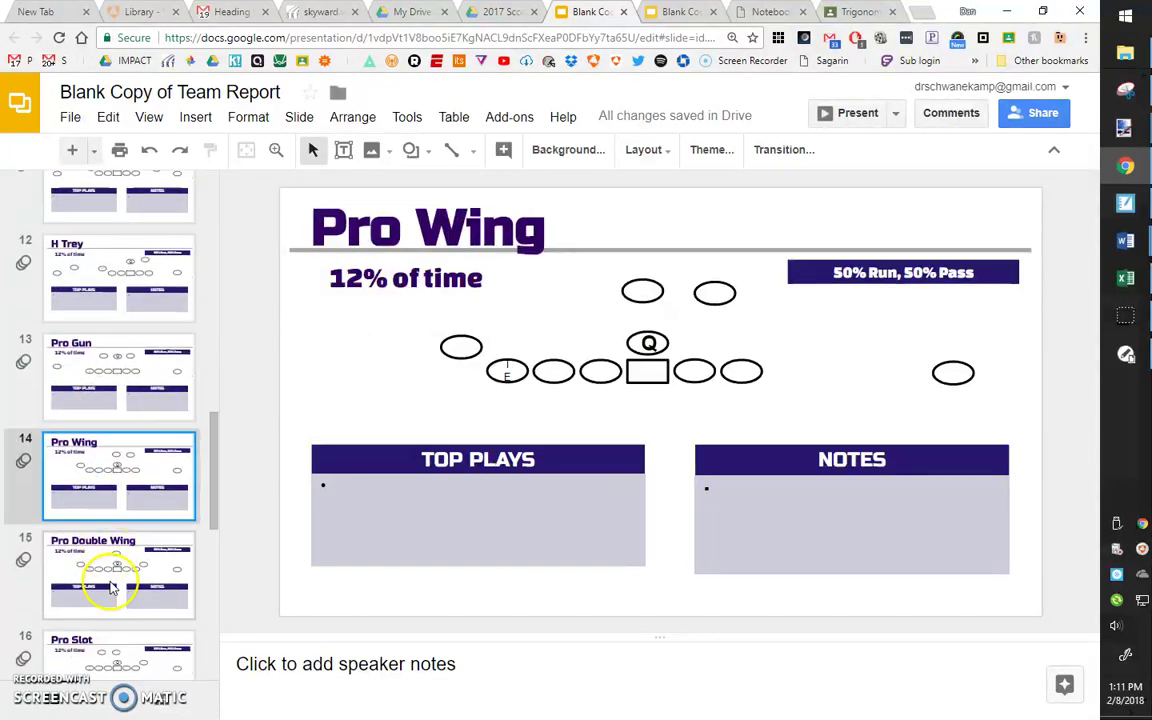
scroll(112, 588, down, 1)
click(103, 496)
scroll(110, 509, down, 2)
click(120, 452)
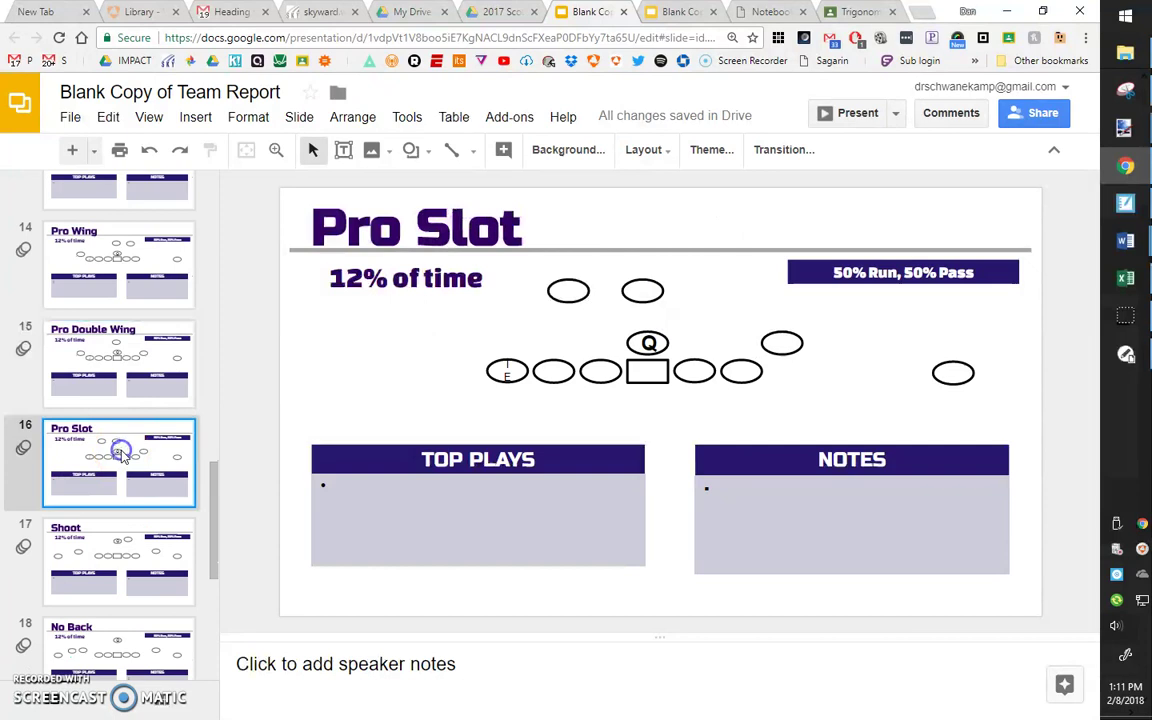
click(105, 596)
scroll(108, 437, up, 5)
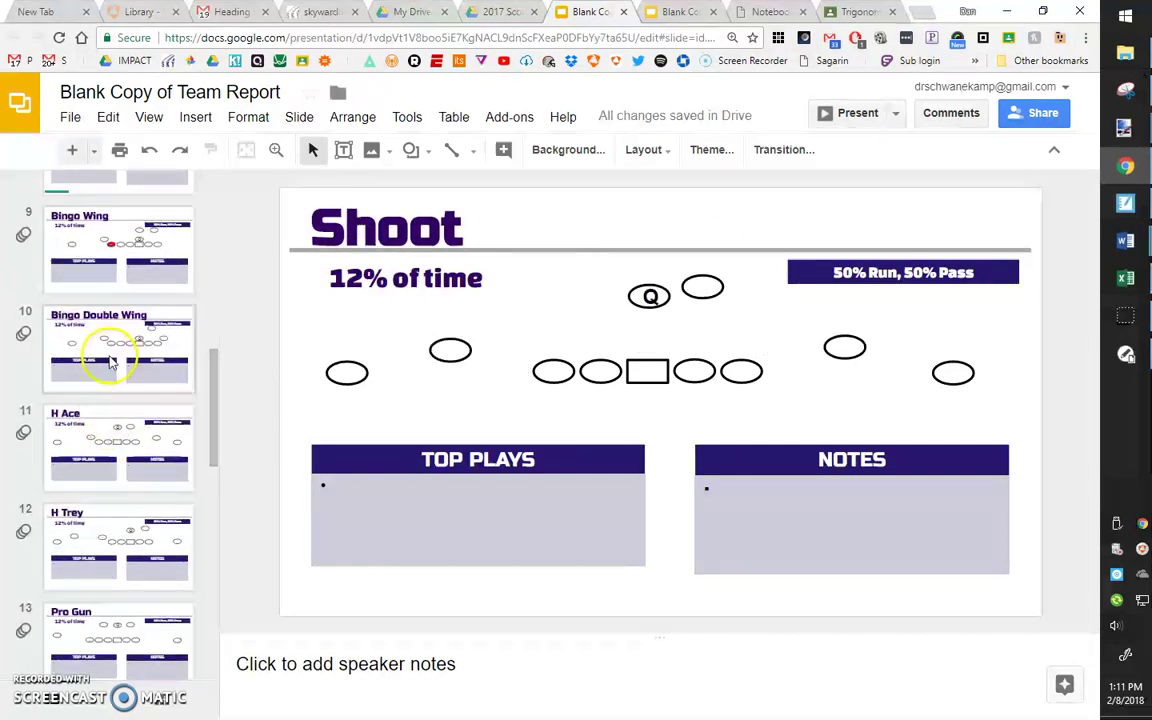
scroll(100, 260, up, 4)
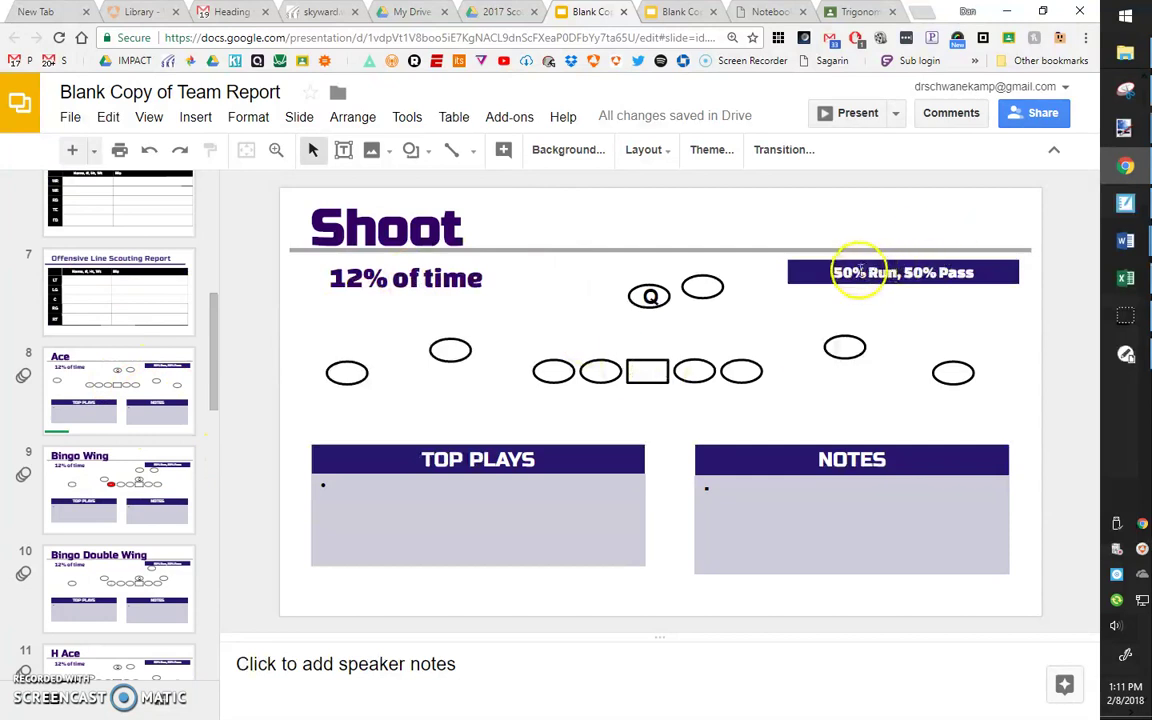
Change the Shoot slide's '12% of time' label to '22% of time'.
click(858, 270)
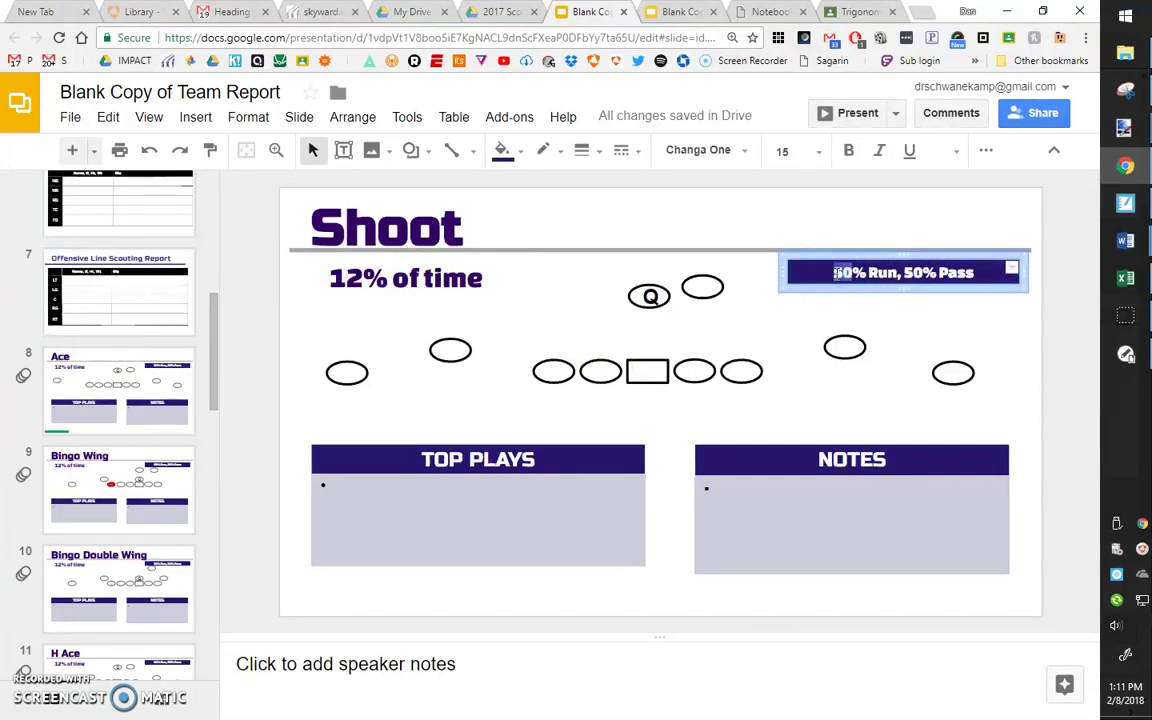
click(527, 504)
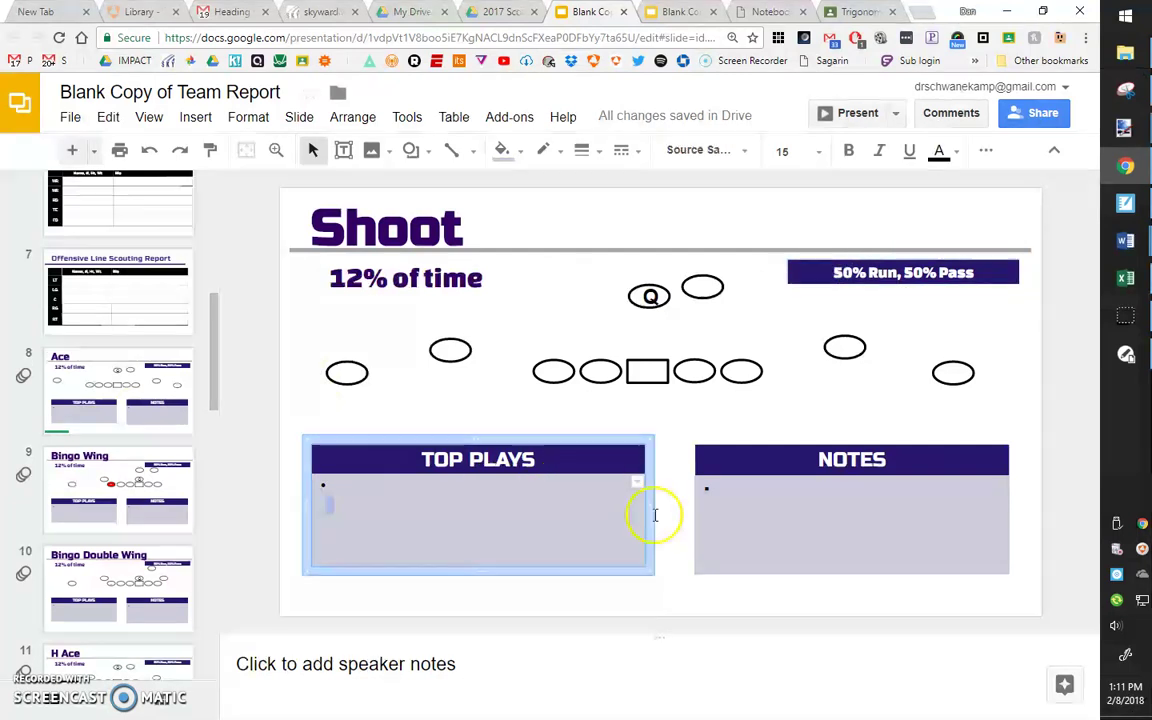
click(747, 501)
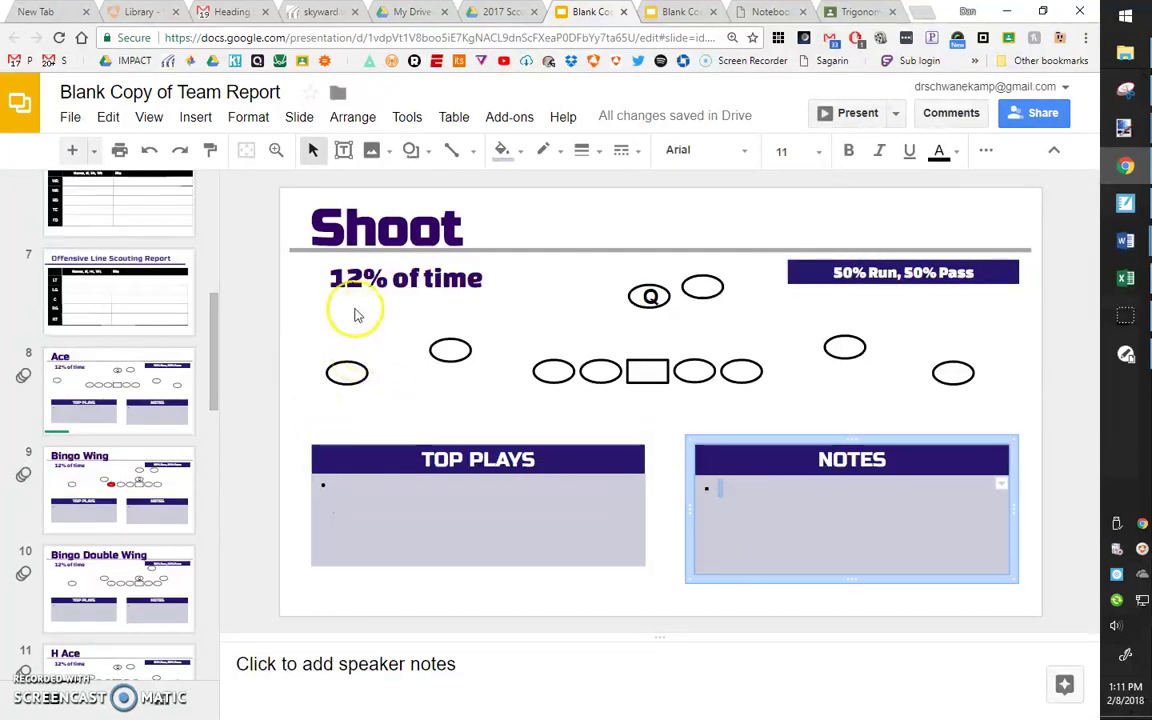
click(363, 277)
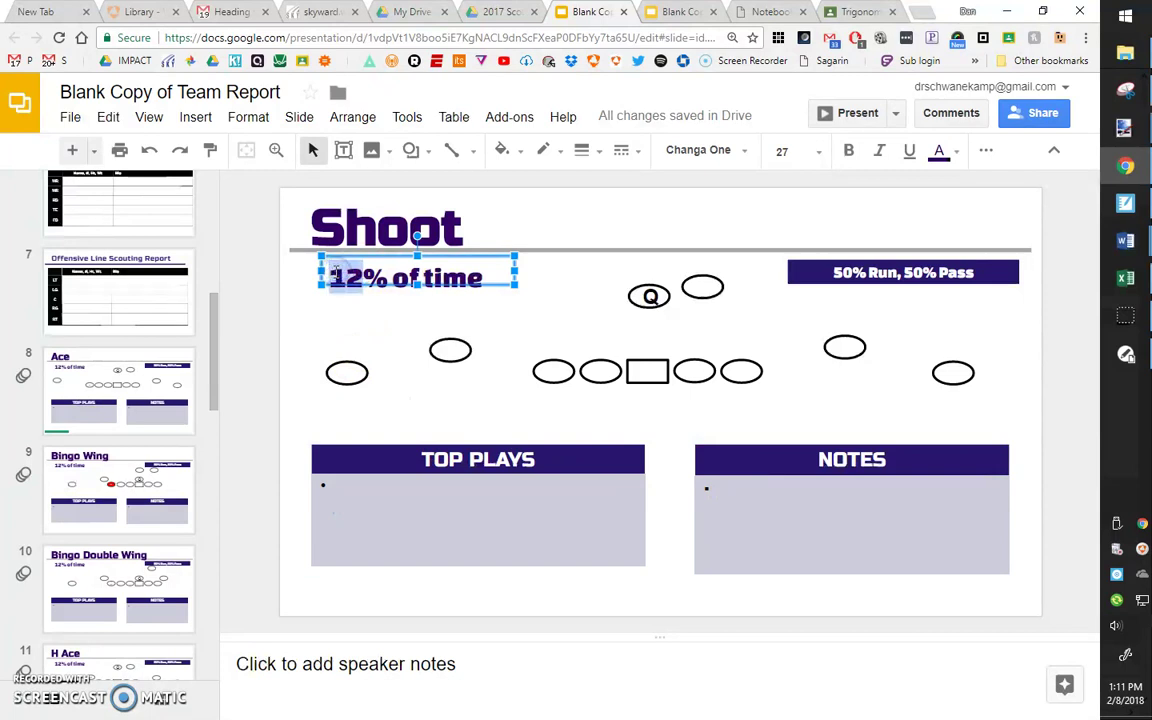
text(22)
click(533, 303)
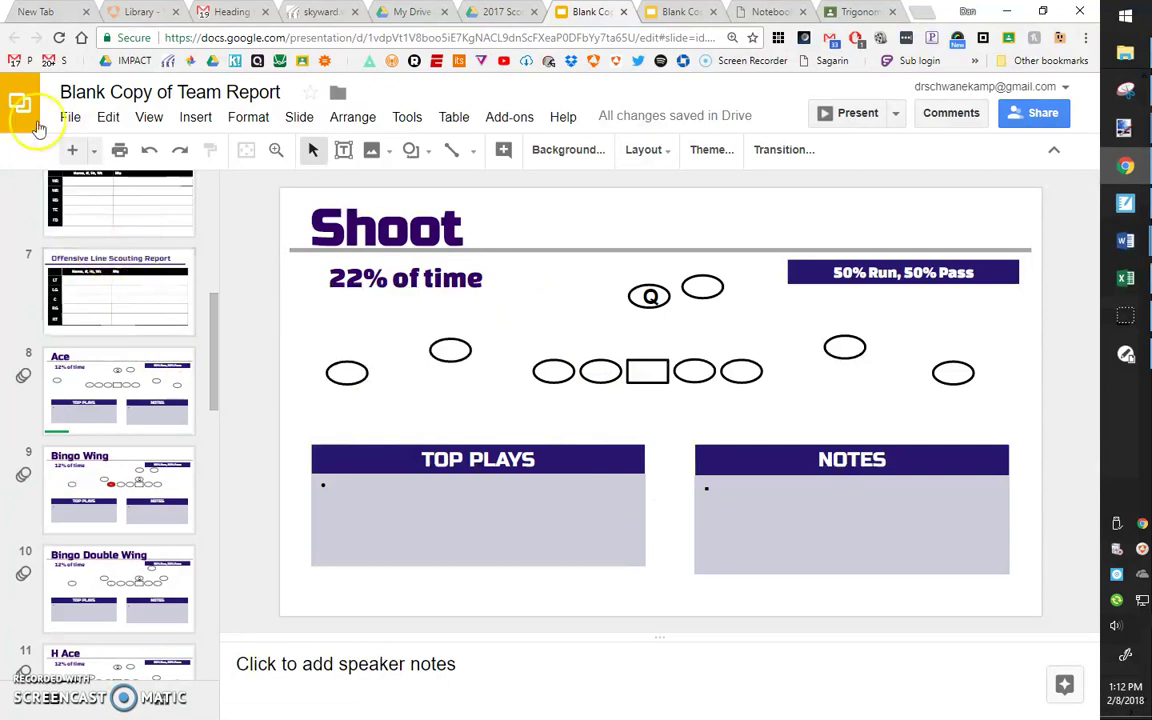
drag(225, 305, 211, 175)
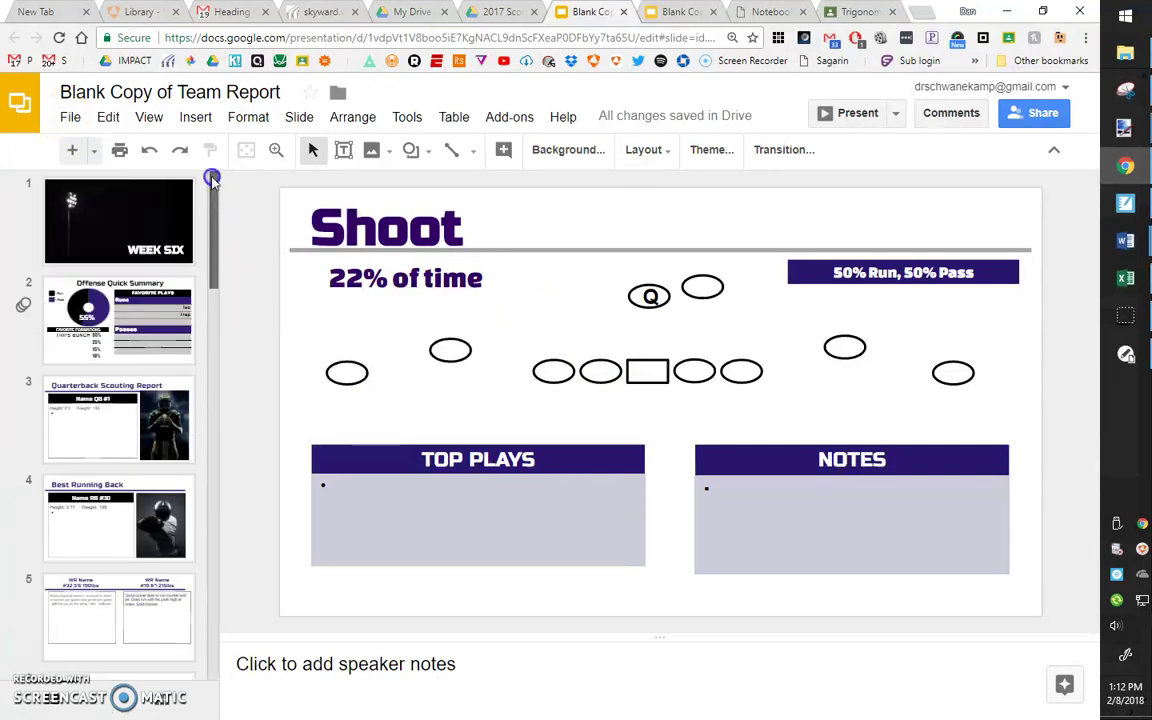
Download the deck via File > Download as > PDF Document (.pdf).
click(68, 118)
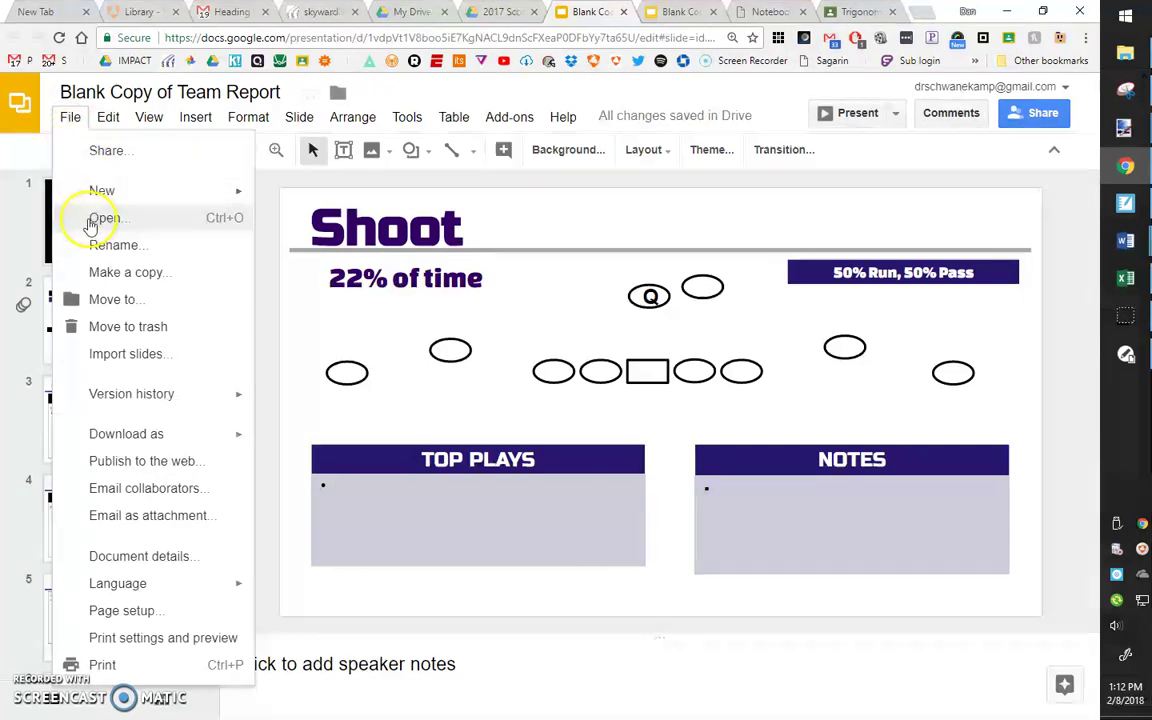
mouse_move(121, 432)
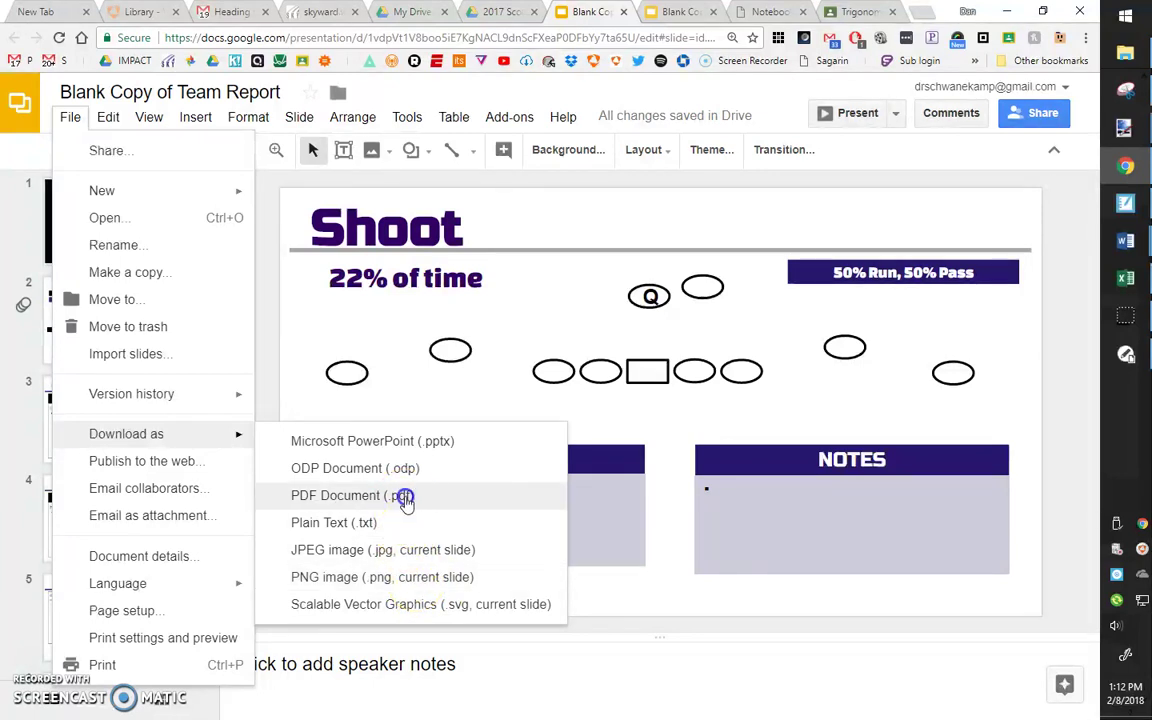
click(405, 497)
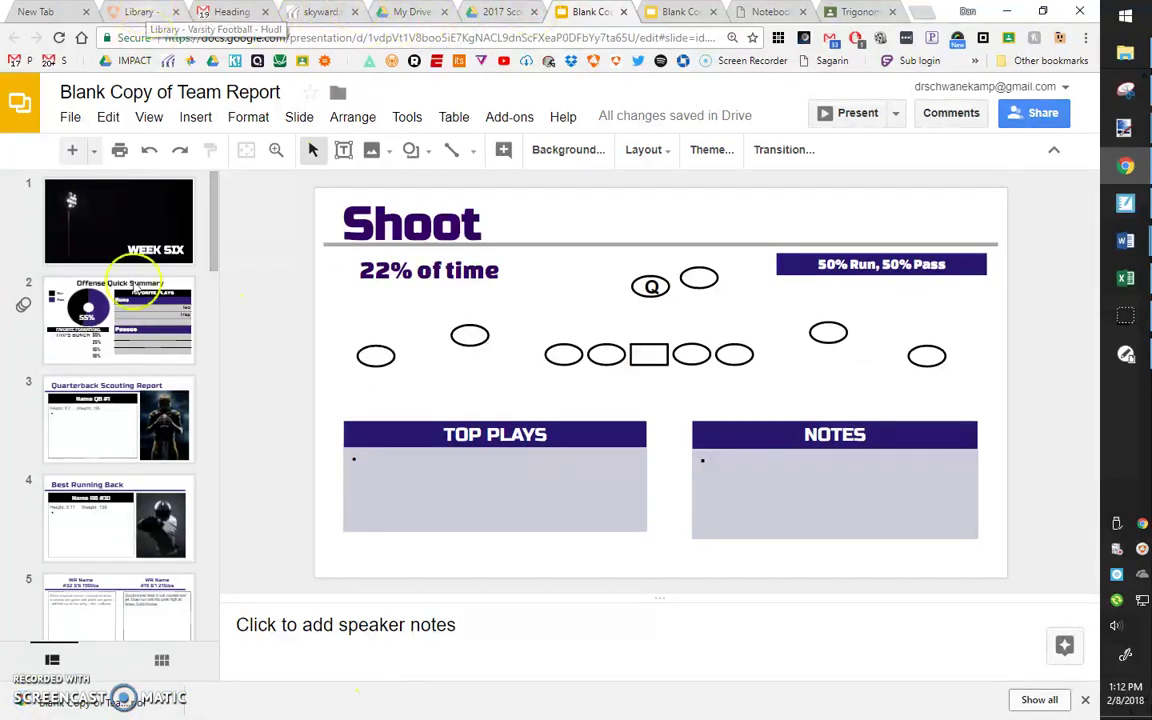
In Hudl, open Westfield High School's LJeff Scrimmage playlist and add a text slide.
key(ctrl+2)
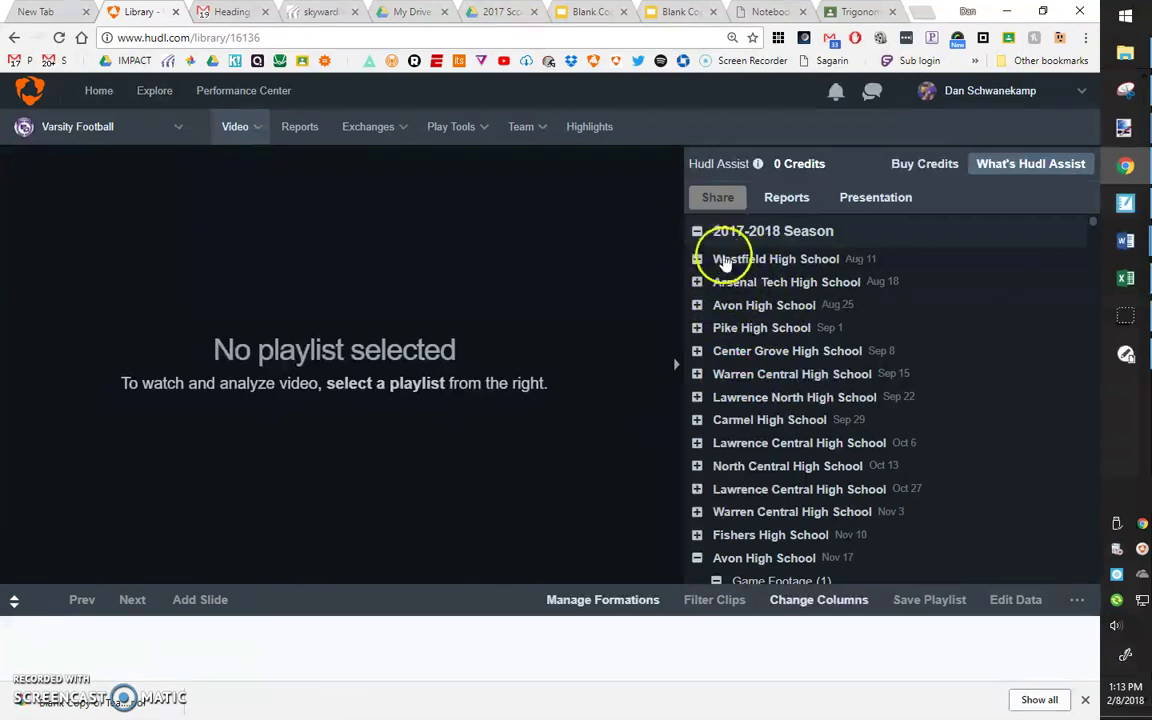
click(711, 268)
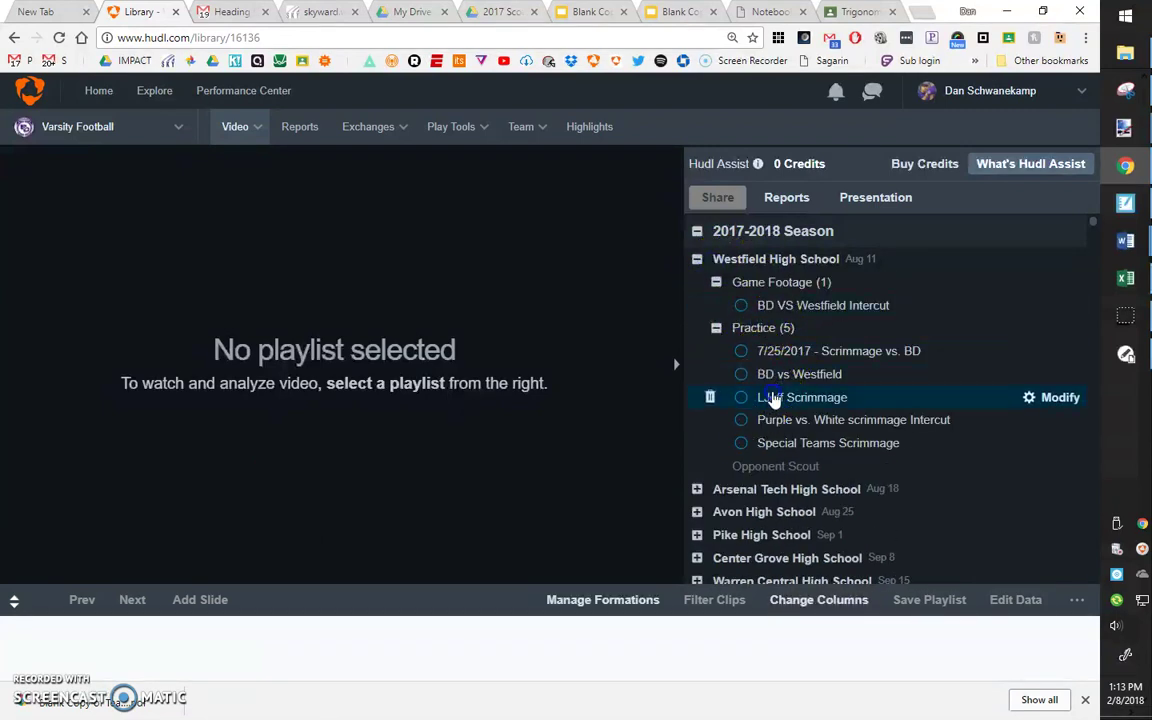
click(743, 403)
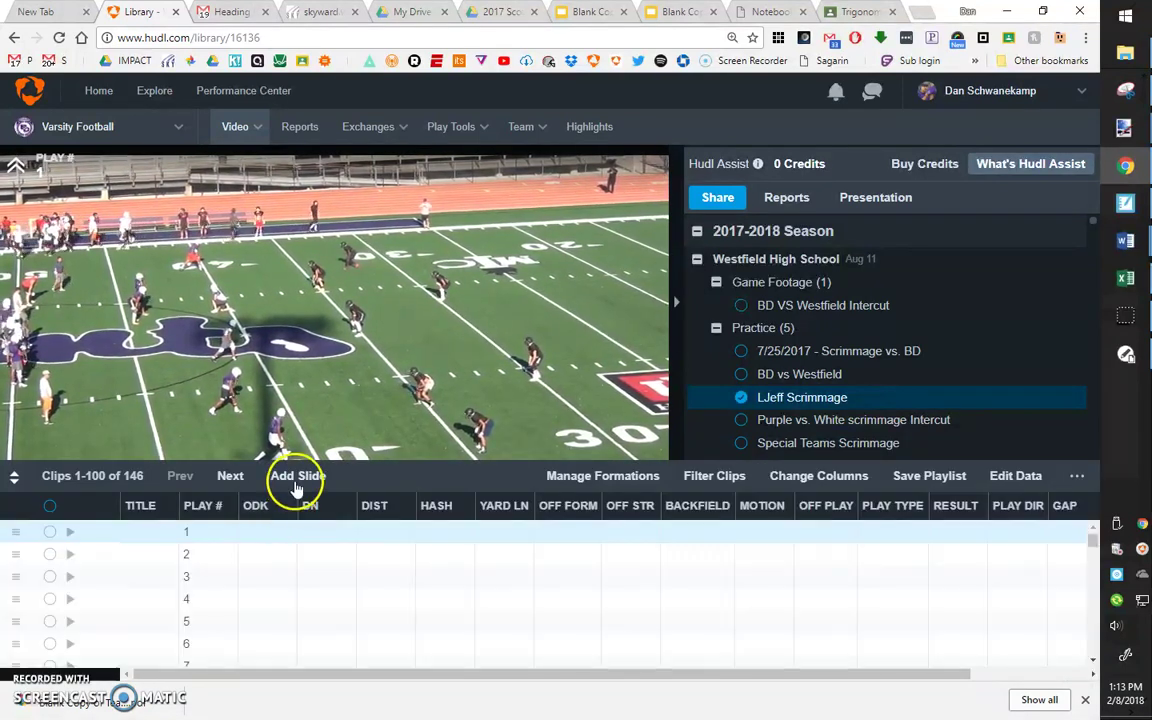
click(297, 477)
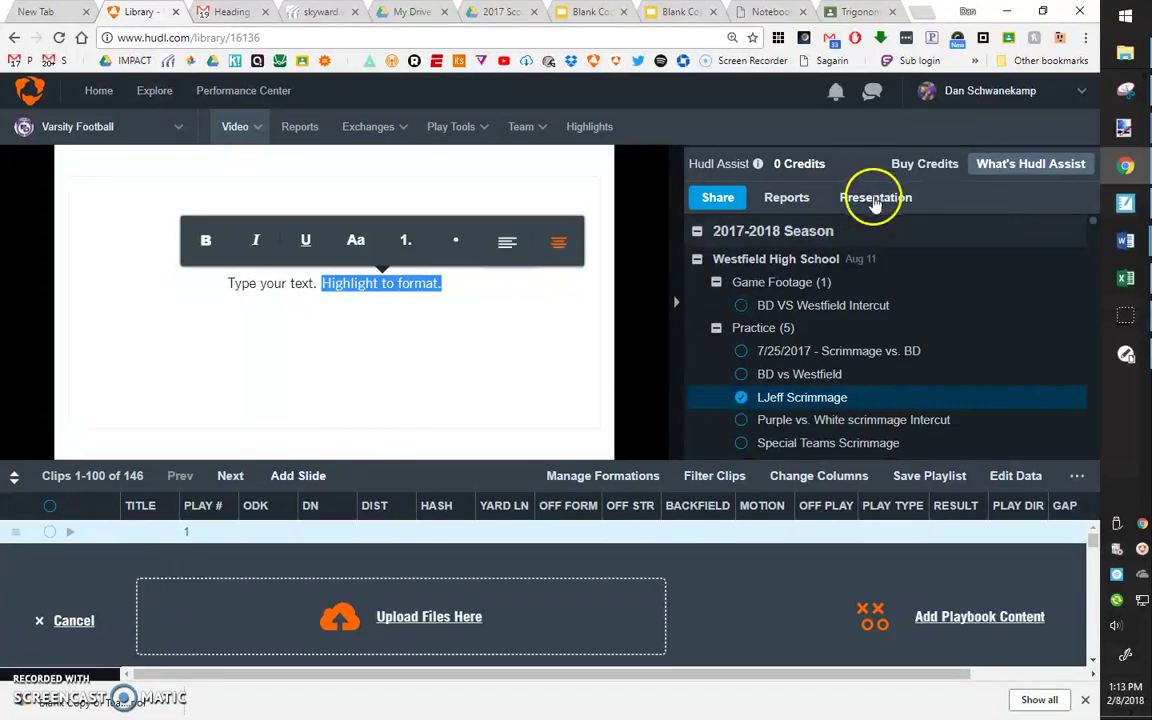
Create a presentation playlist named 'Demo' under 2017-2018 Season > Westfield High School > Practice.
click(874, 199)
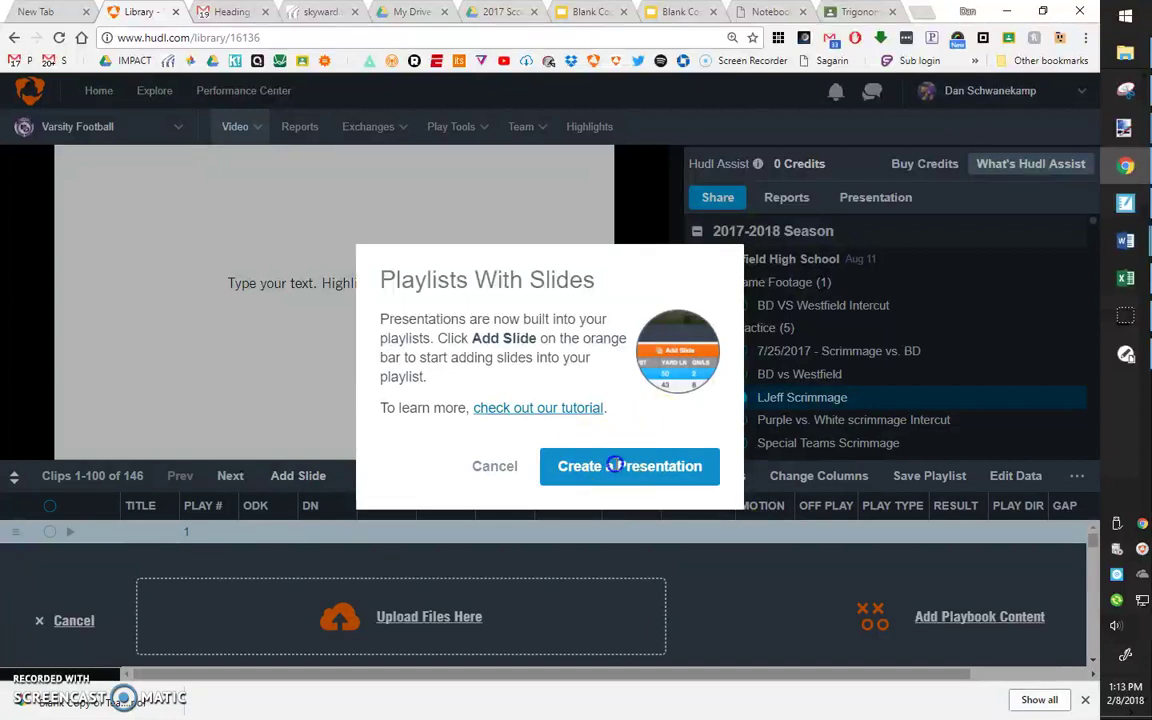
click(614, 467)
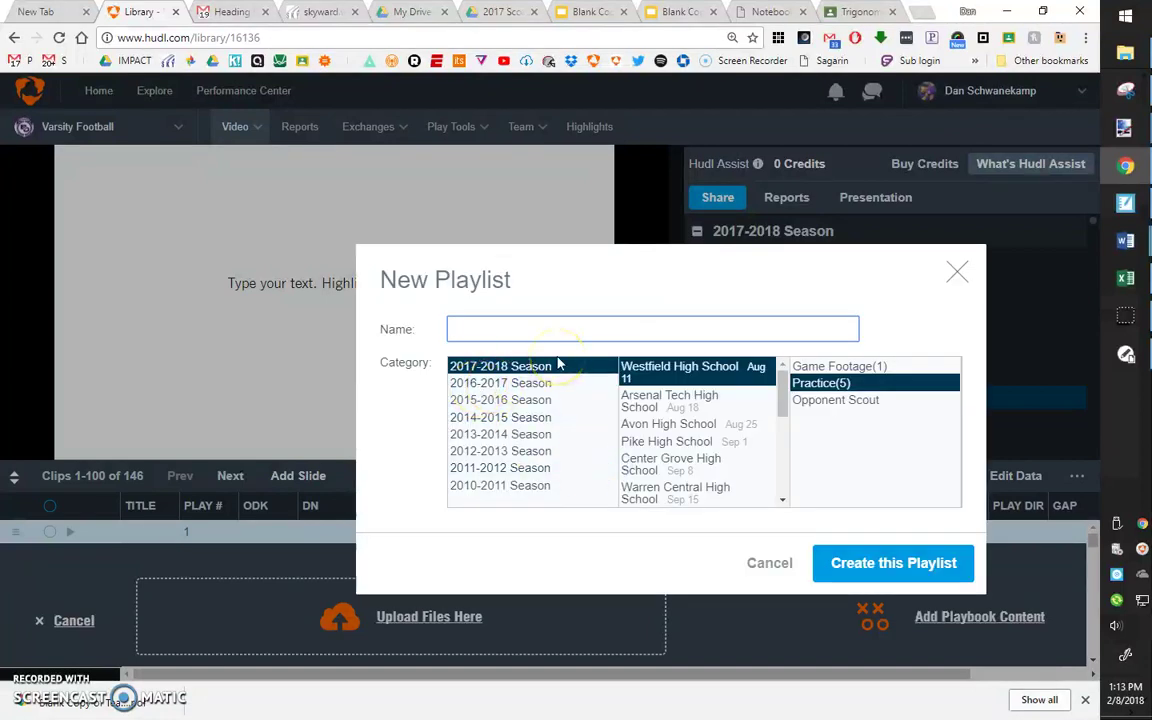
text(Demo)
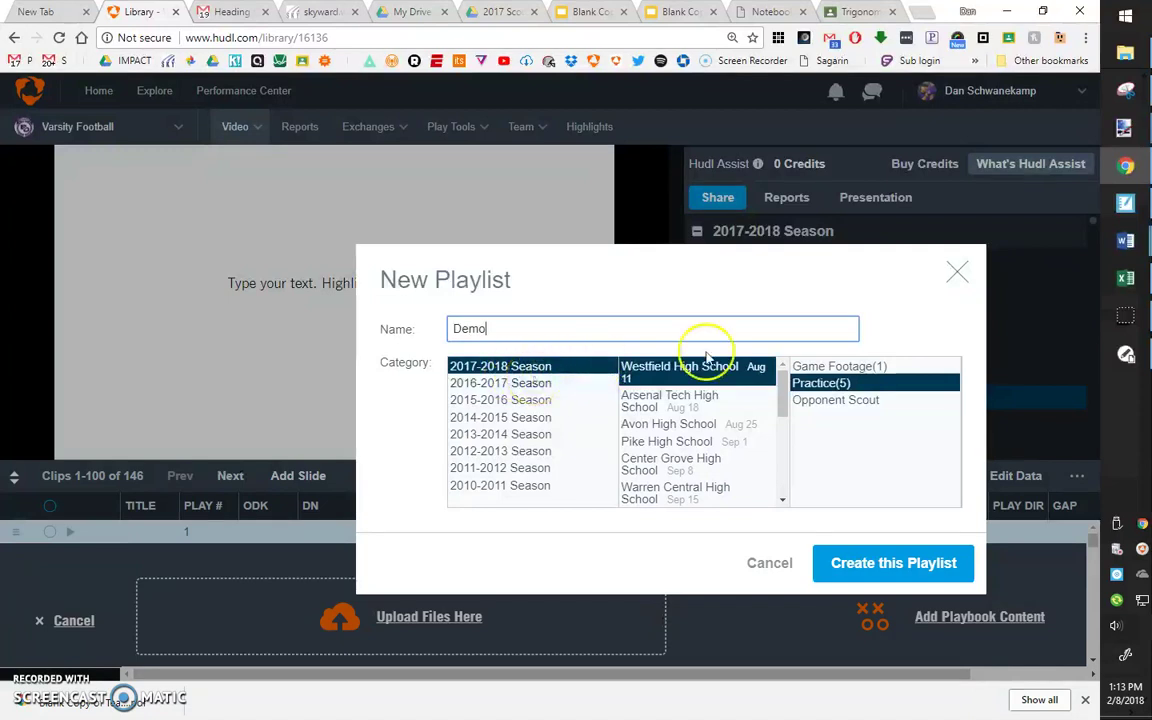
click(897, 568)
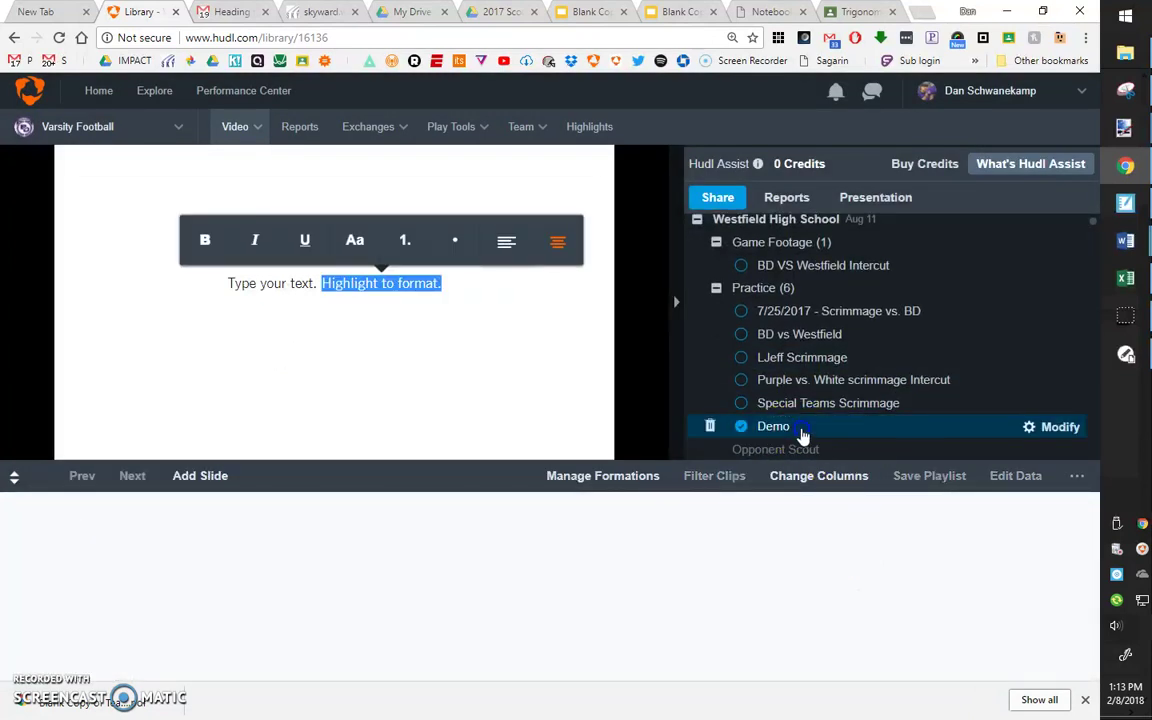
Upload Blank Copy of Team Report.pdf from Downloads into the Demo playlist as slides.
click(802, 432)
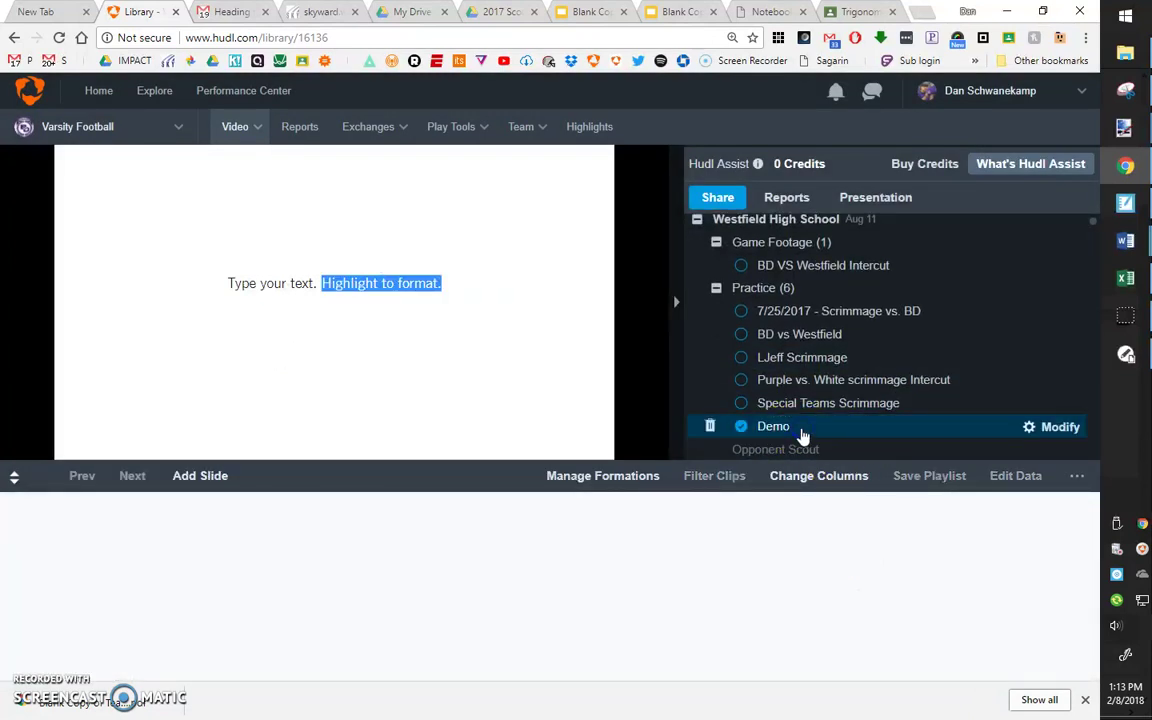
click(197, 480)
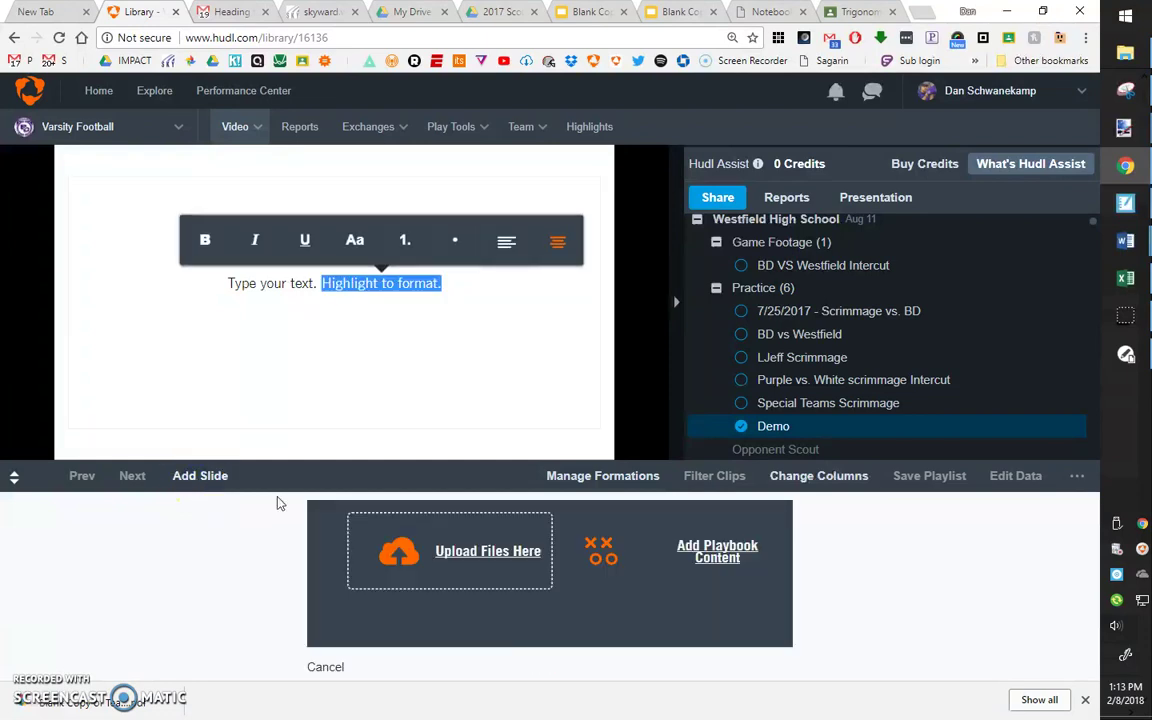
click(513, 556)
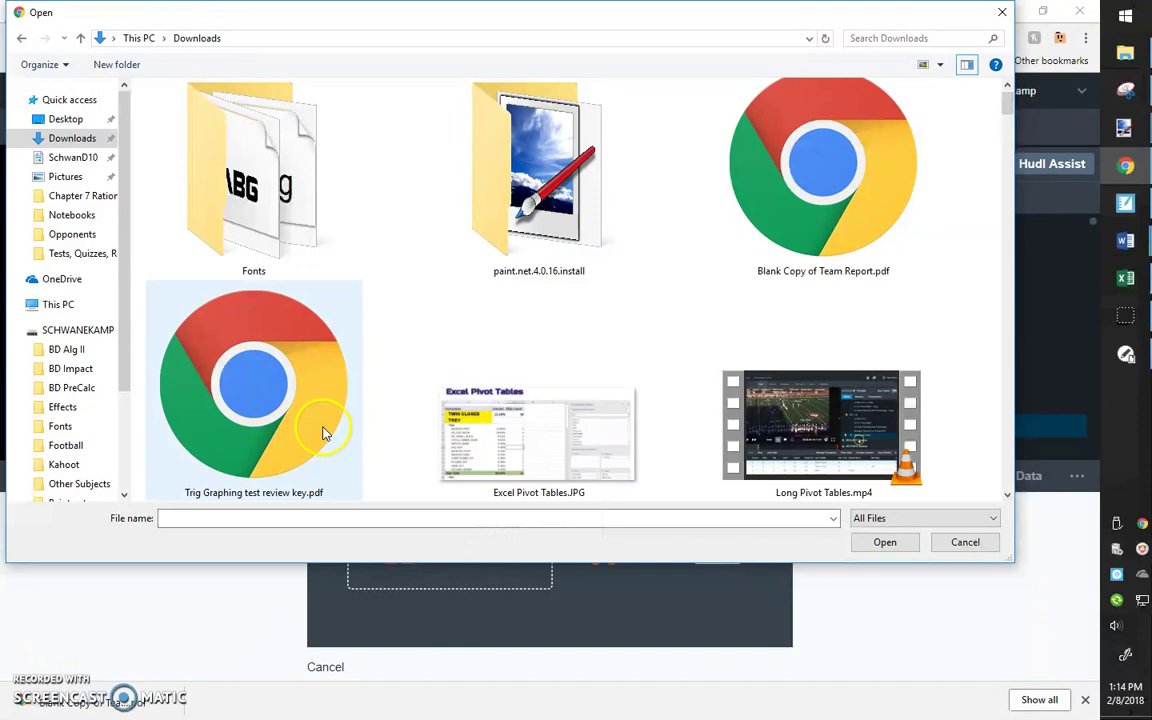
click(323, 432)
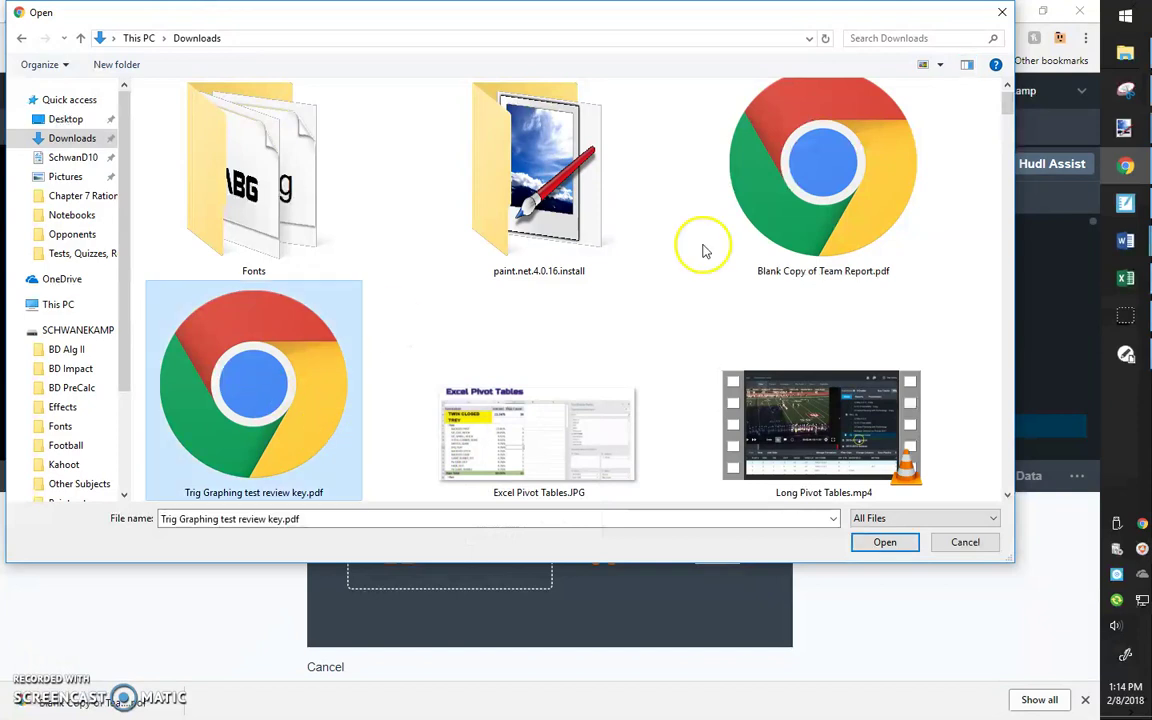
click(790, 185)
double_click(840, 210)
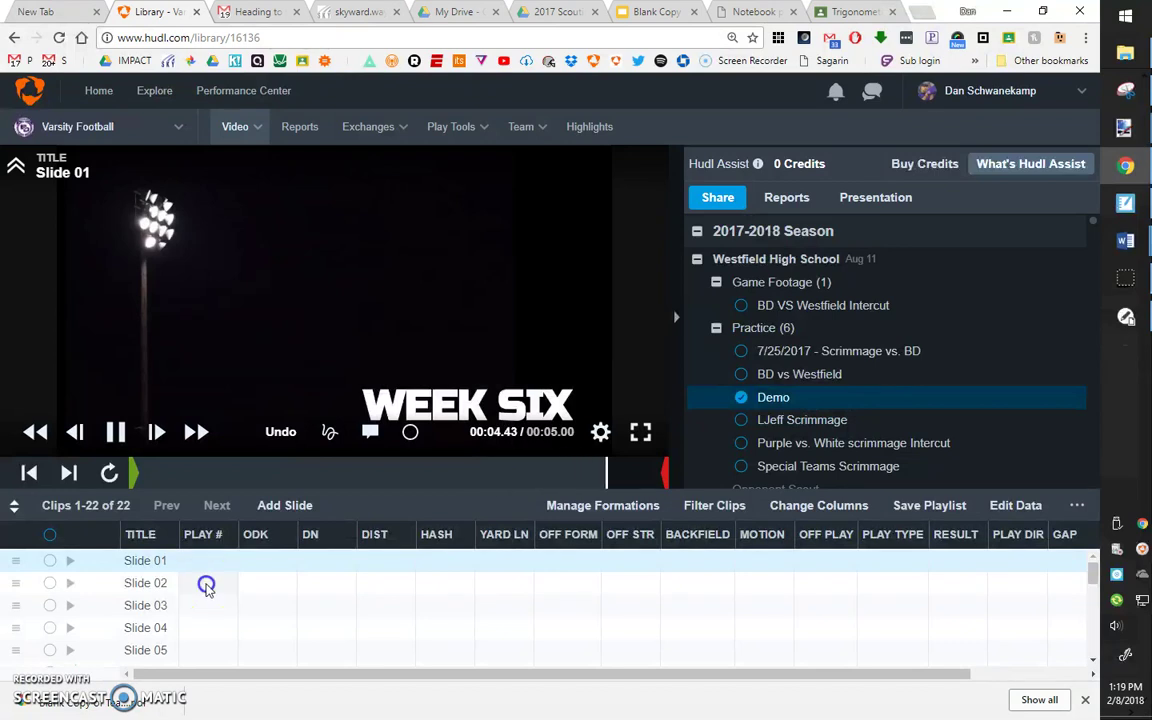
Preview uploaded slides like WEEK SIX, WR Name and Pro Wing, then open LJeff Scrimmage's 146 clips.
click(204, 604)
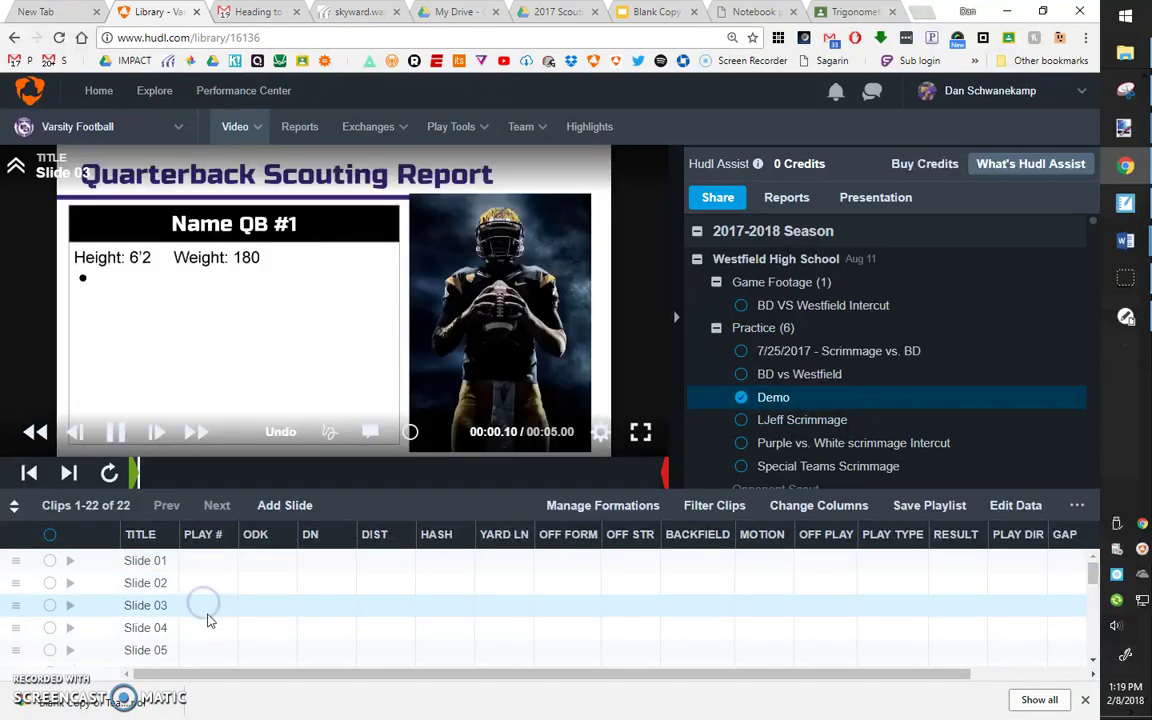
click(212, 625)
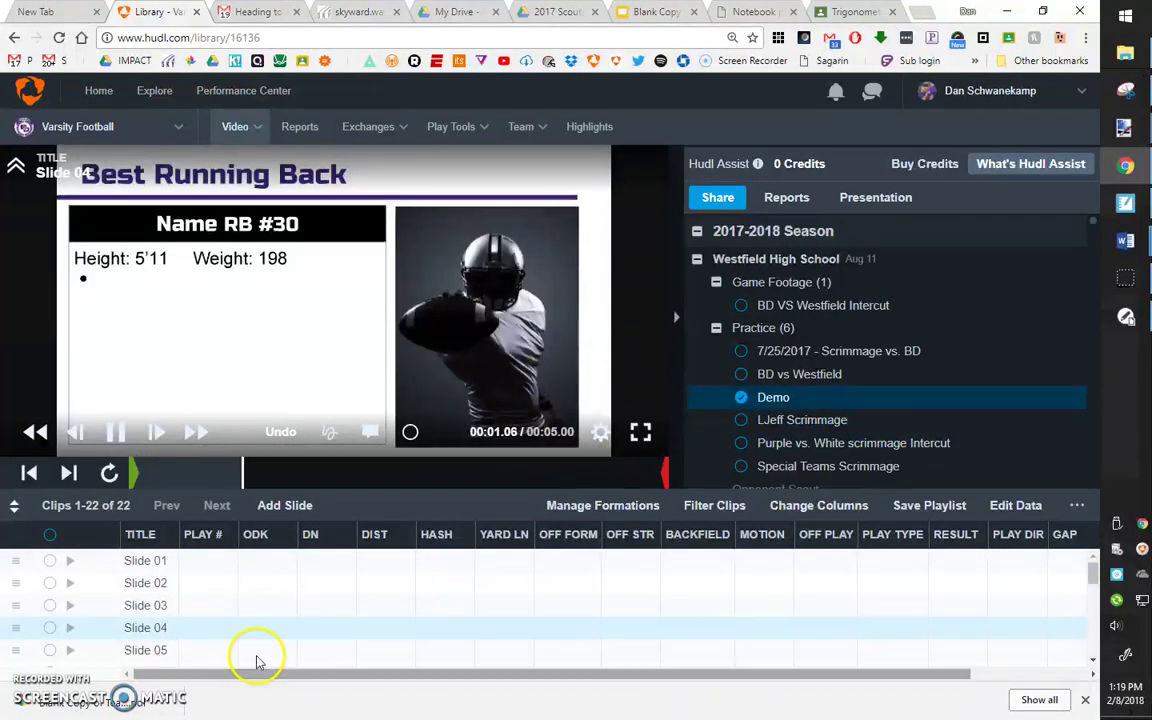
click(246, 650)
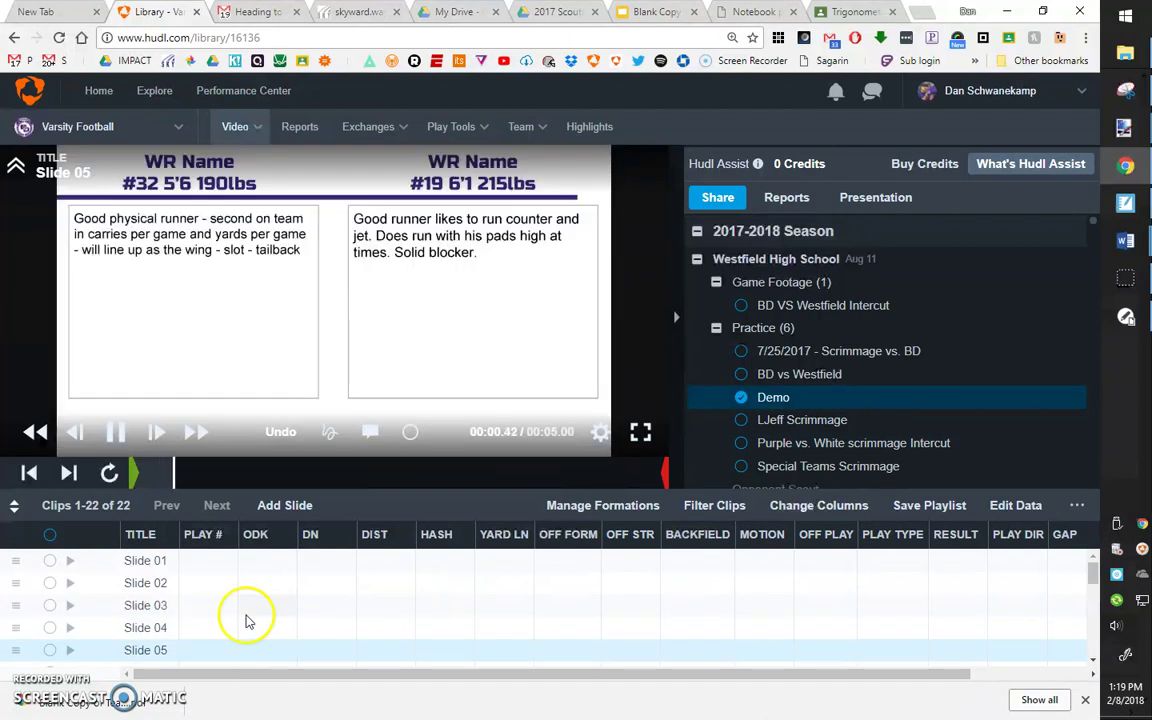
scroll(246, 621, down, 5)
click(240, 614)
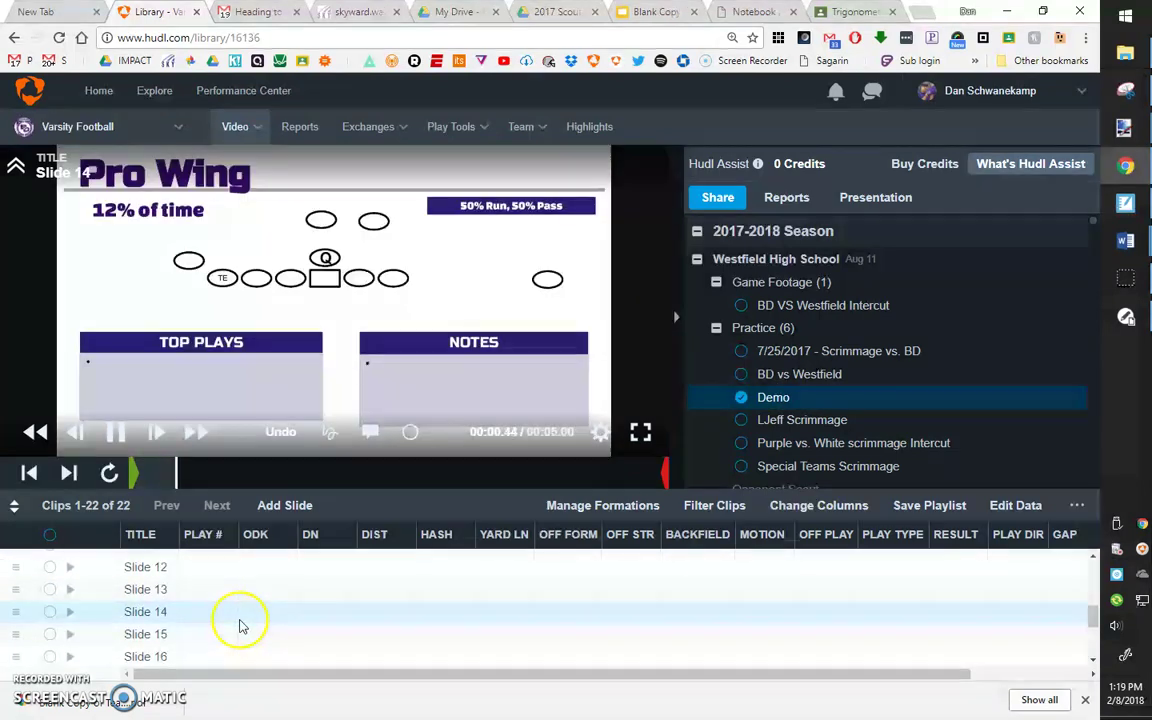
scroll(238, 622, down, 2)
click(237, 620)
scroll(260, 620, up, 6)
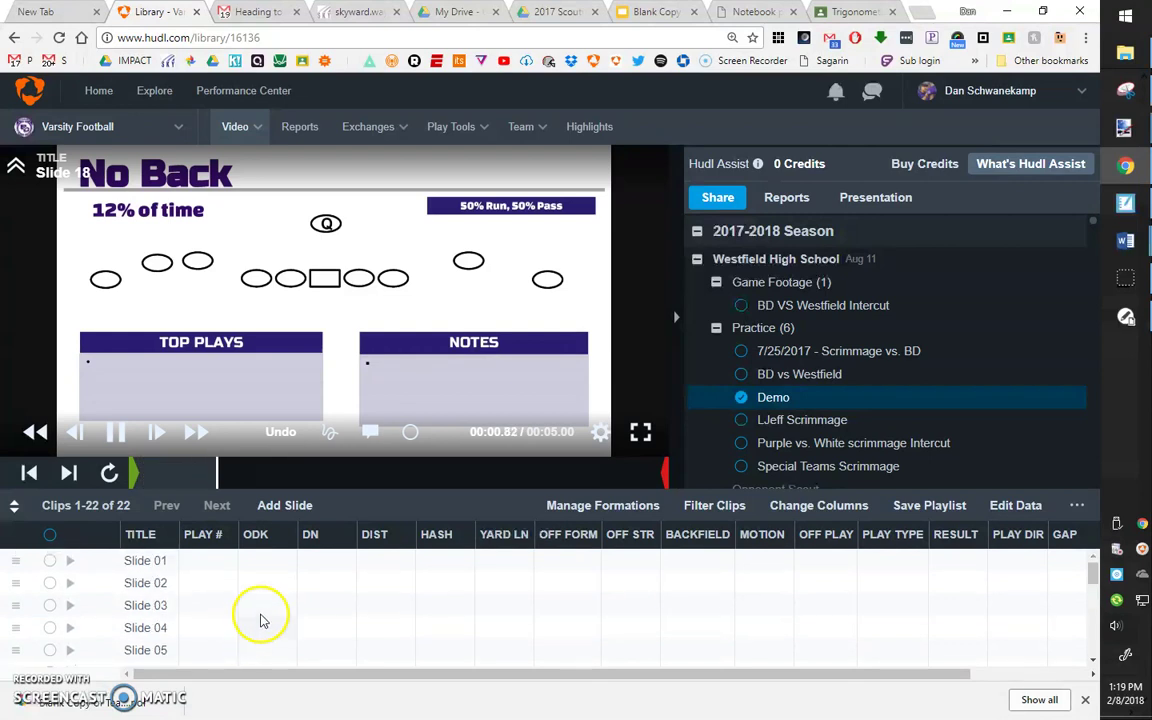
click(225, 566)
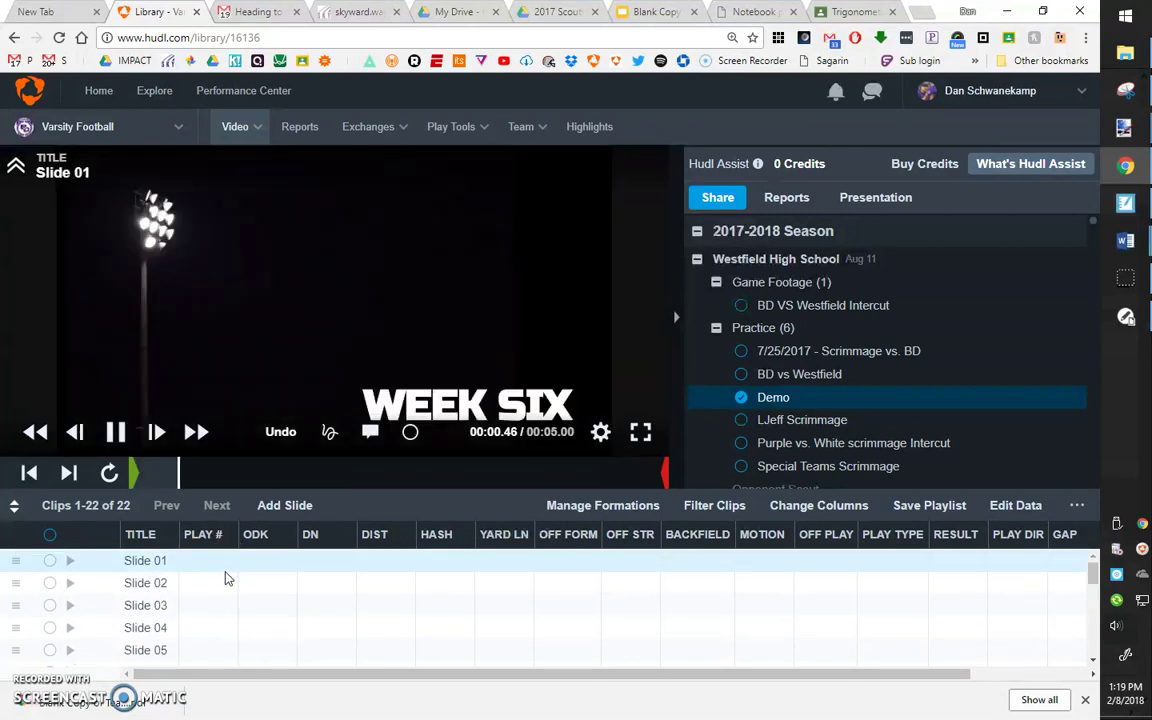
click(190, 584)
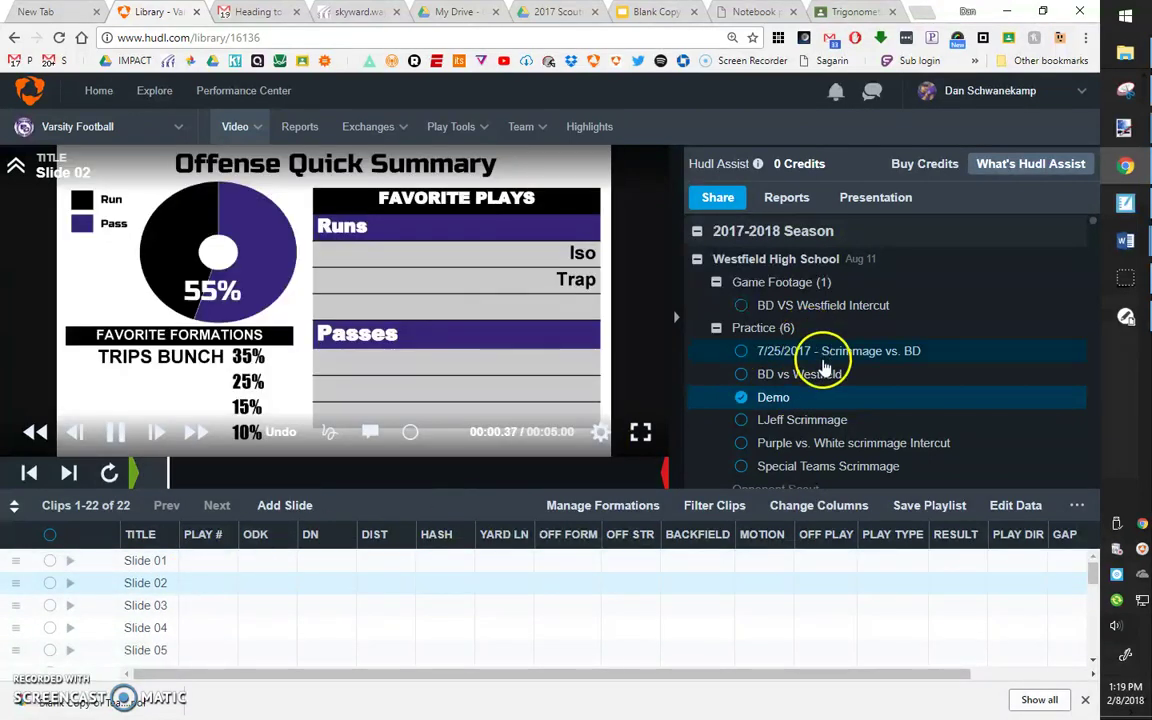
click(742, 421)
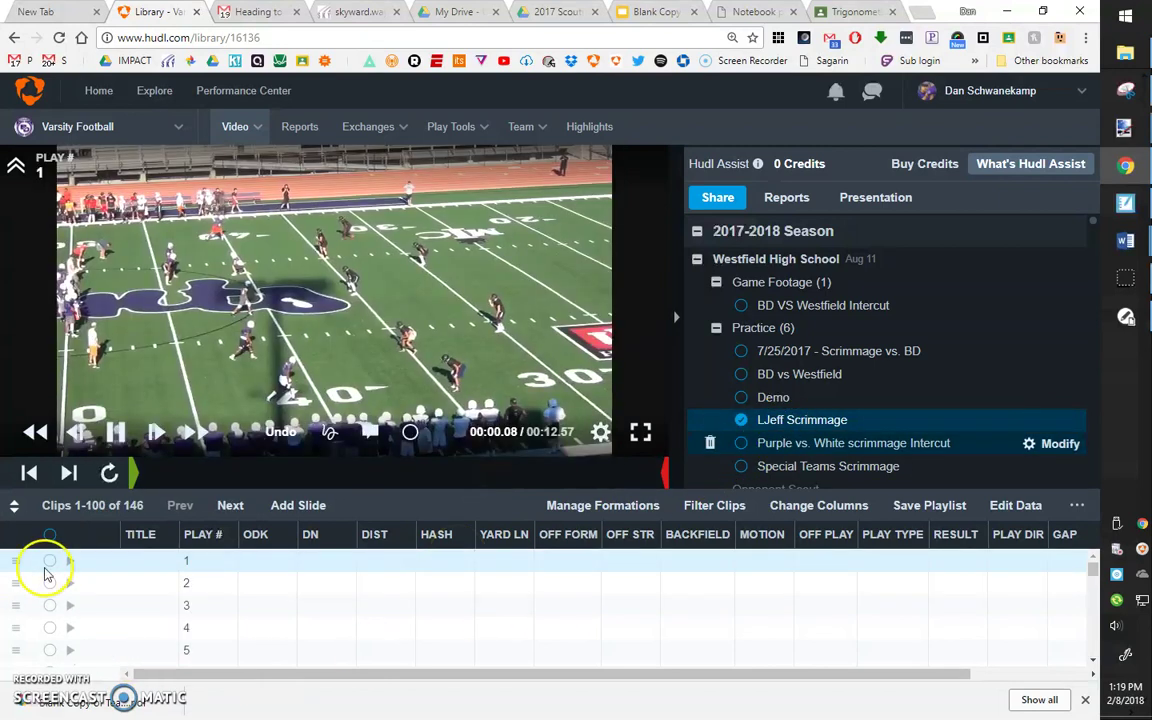
Move LJeff Scrimmage plays 1, 3 and 4 into the Demo playlist, bringing it to 25 clips.
drag(49, 560, 52, 609)
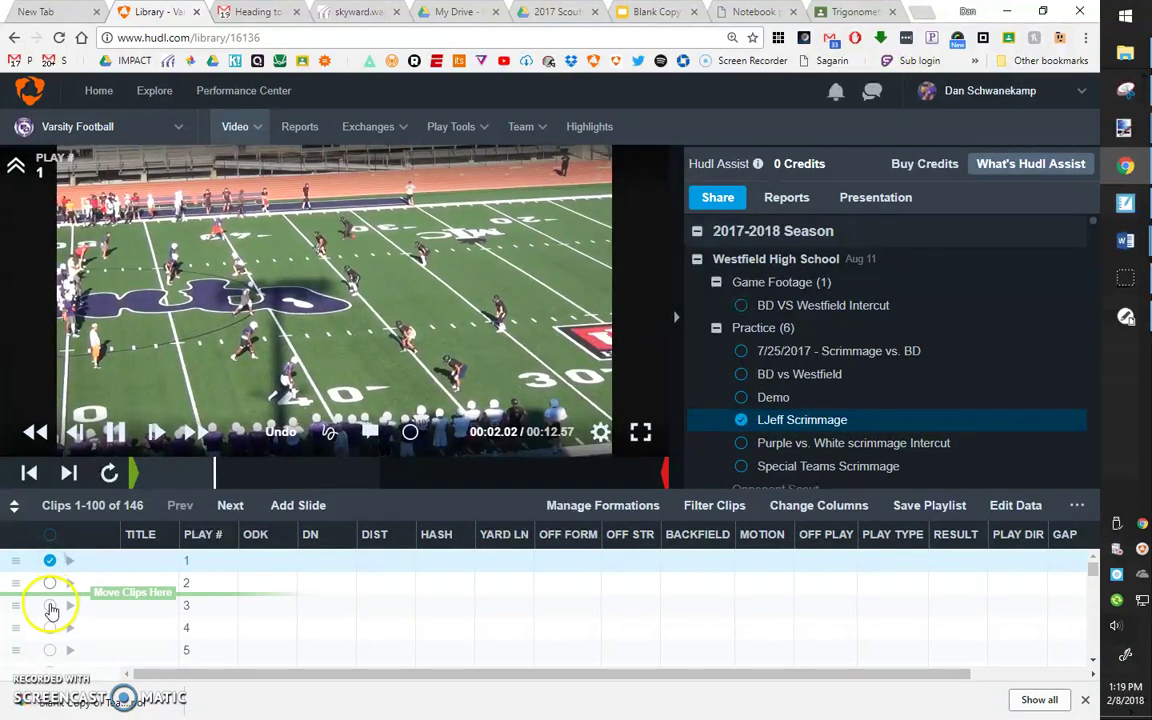
click(52, 609)
click(49, 627)
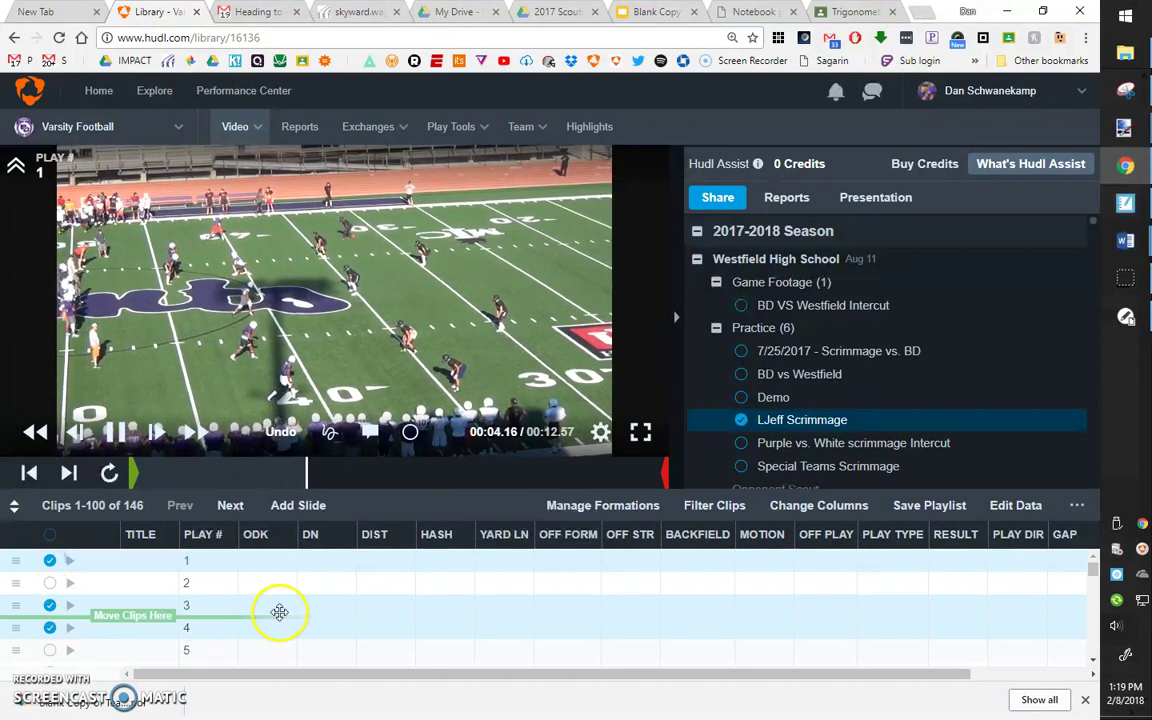
drag(789, 397, 789, 403)
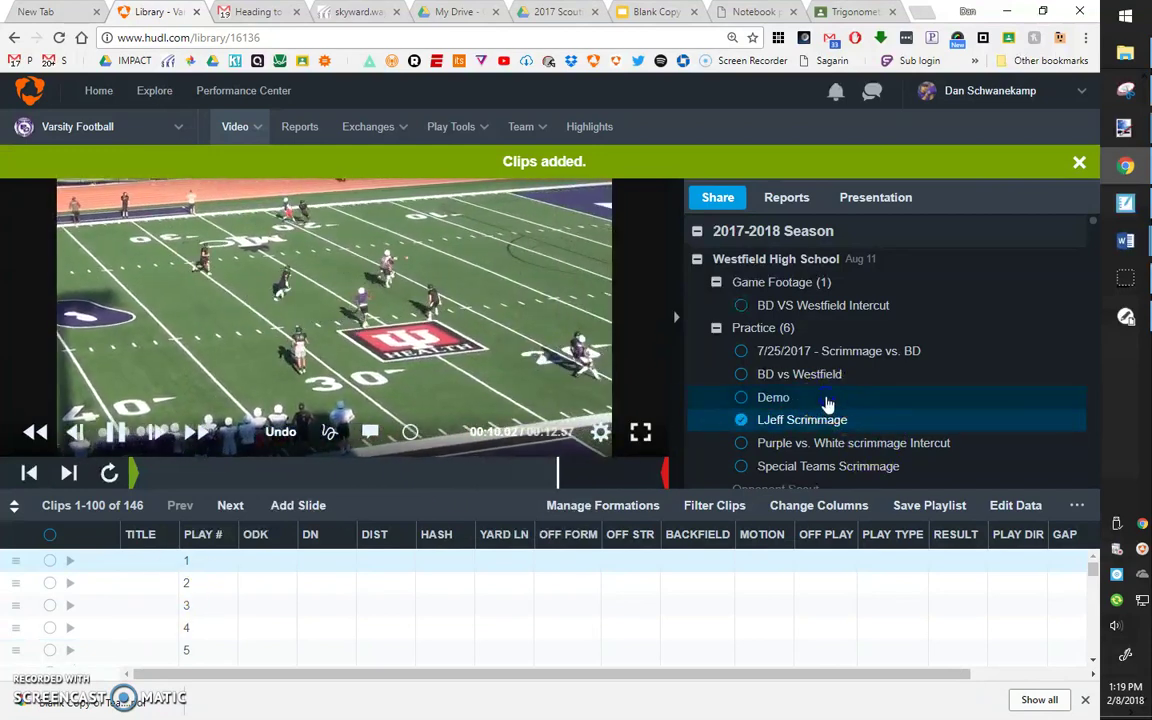
click(826, 399)
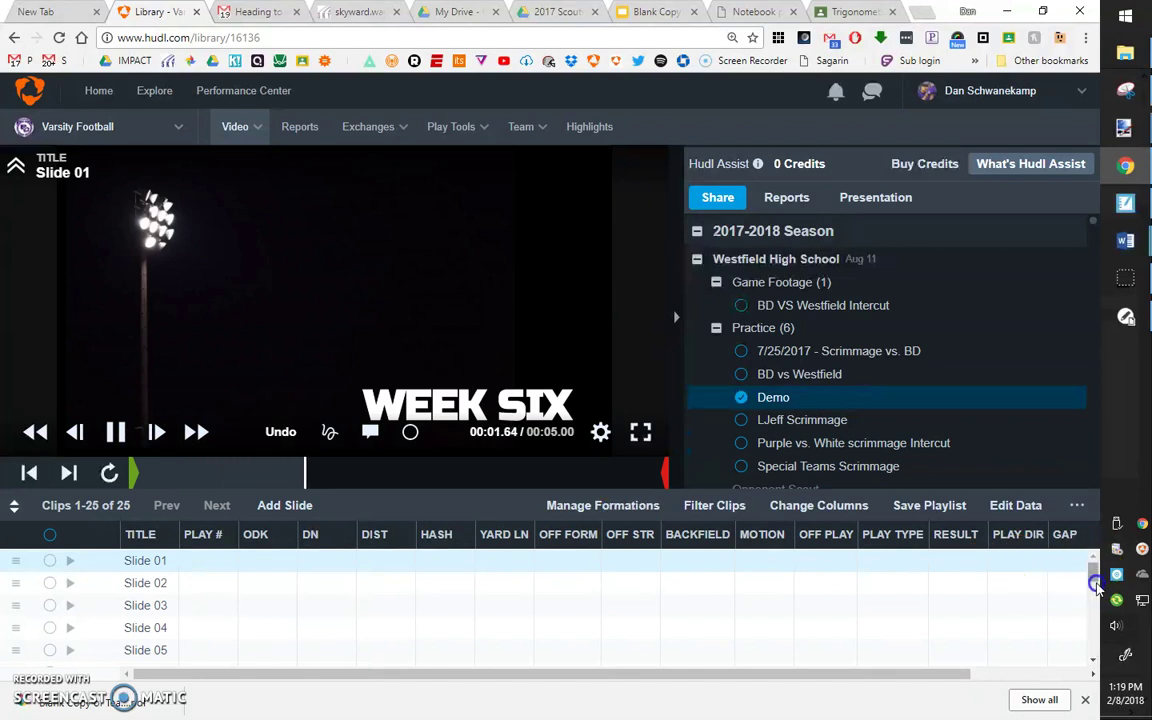
At the end of Demo, preview Slide 21, Slide 22, then scrimmage plays 1, 3 and 4.
drag(1096, 588, 1095, 652)
click(224, 566)
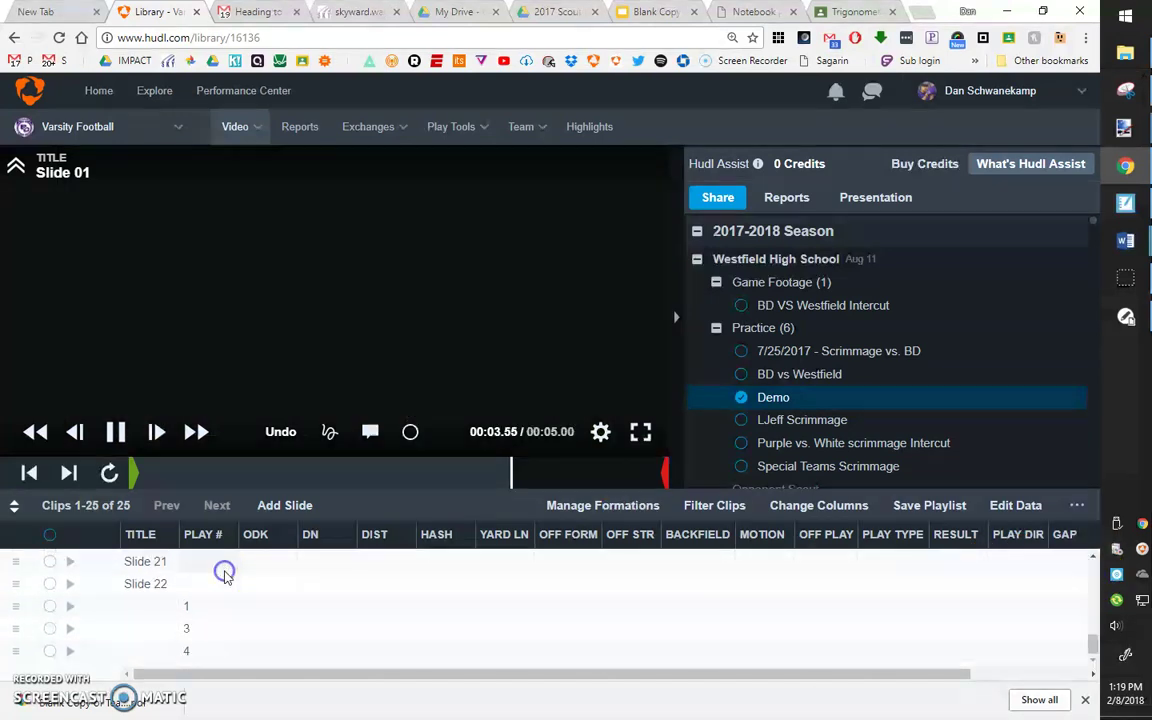
click(206, 588)
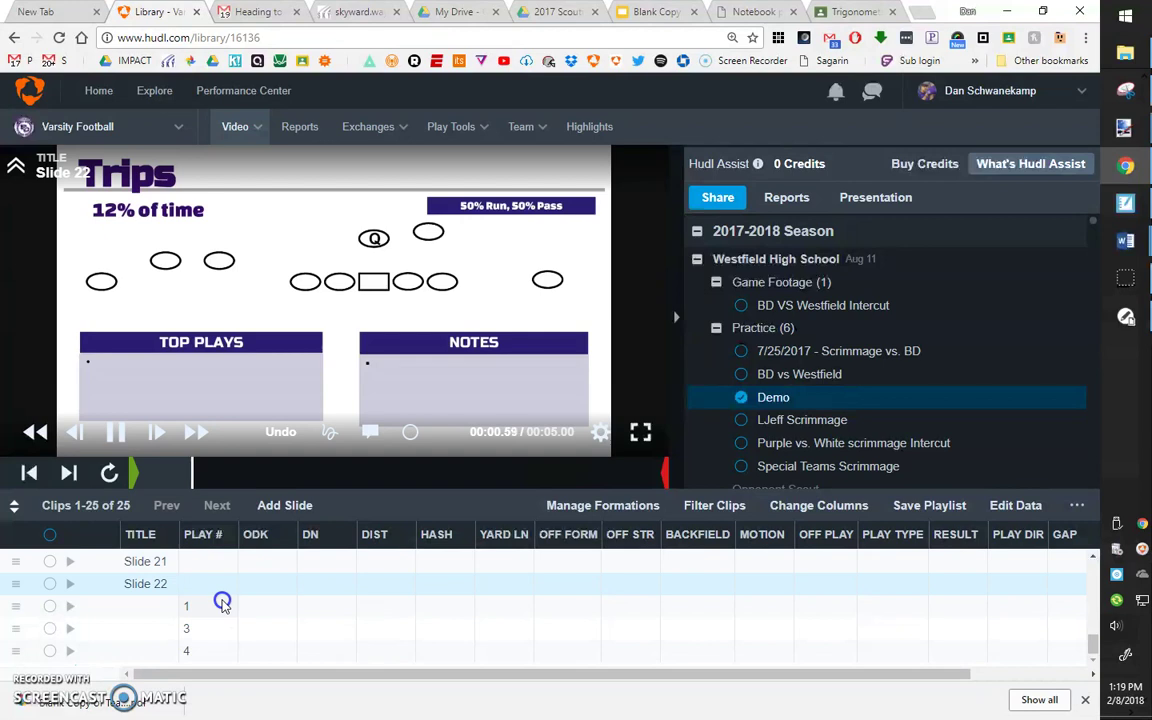
click(222, 603)
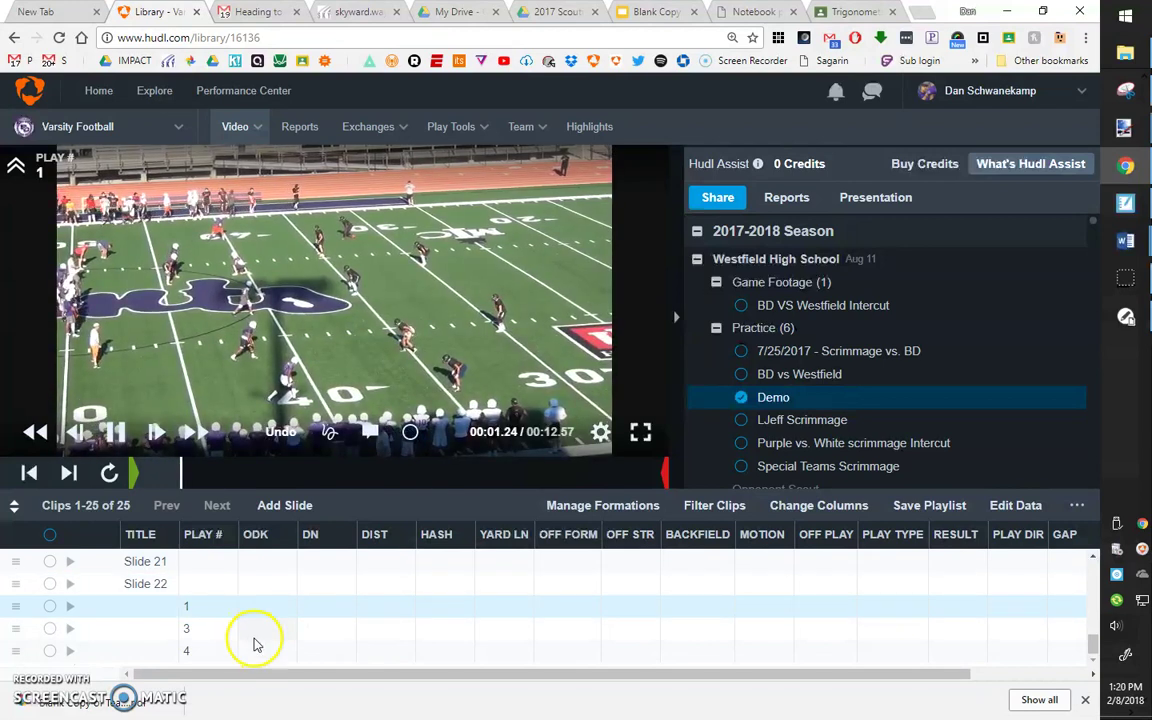
click(254, 637)
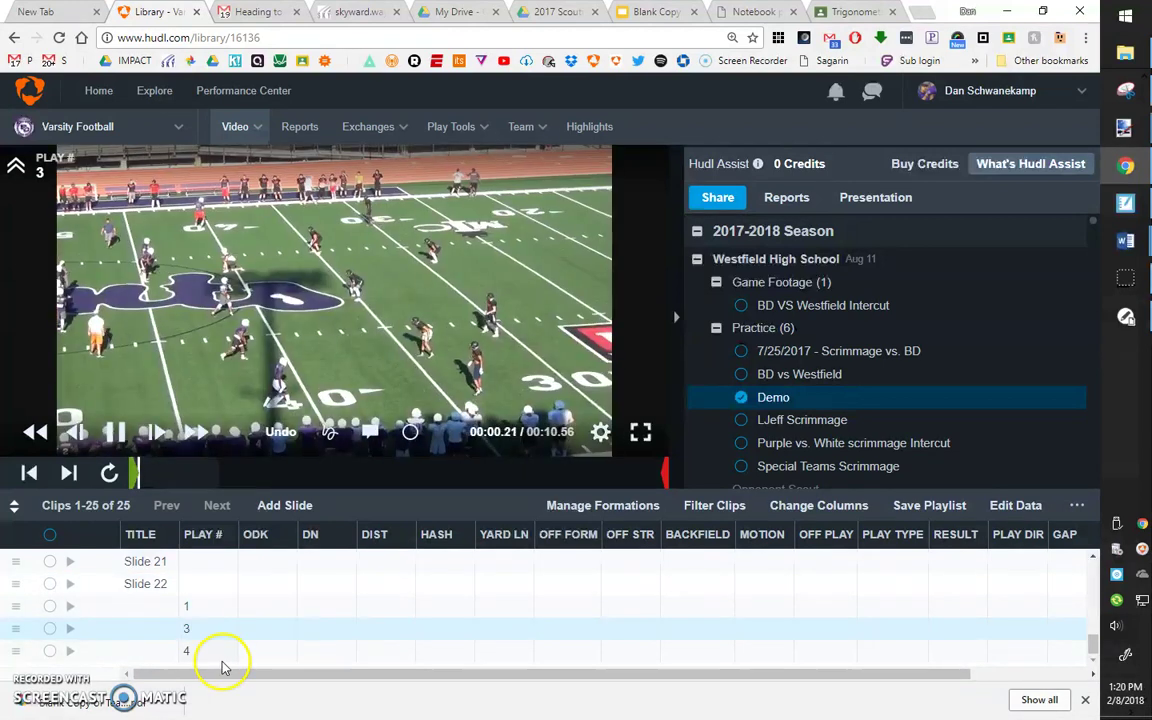
click(225, 655)
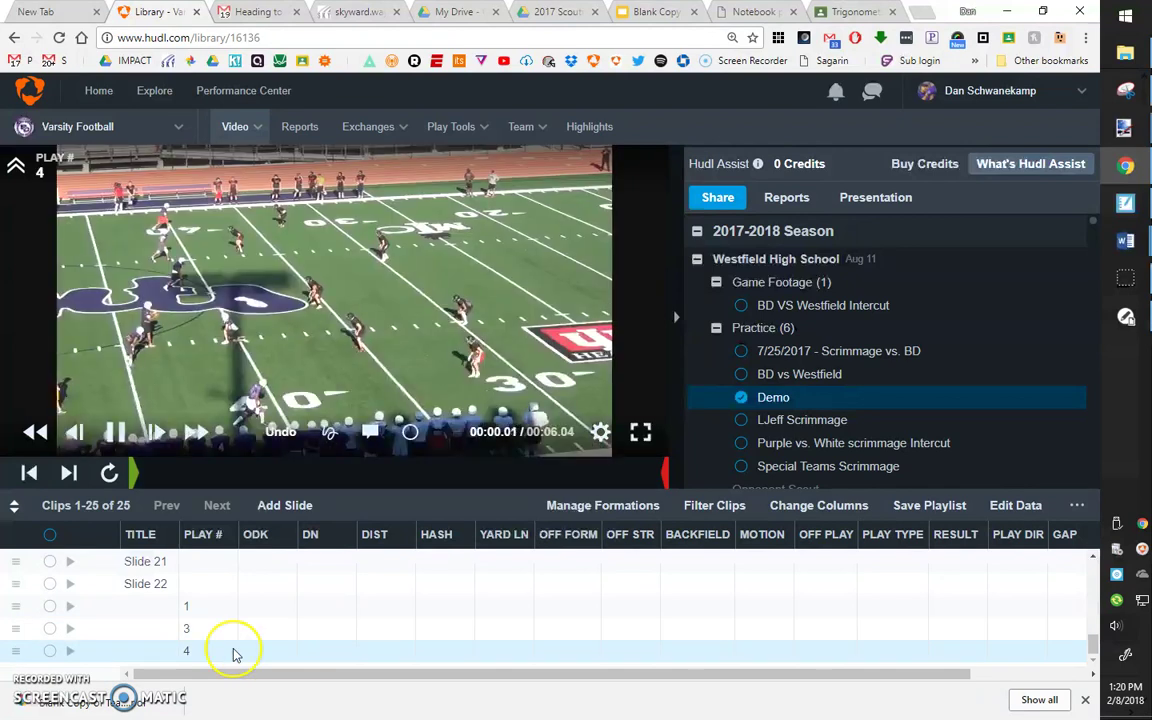